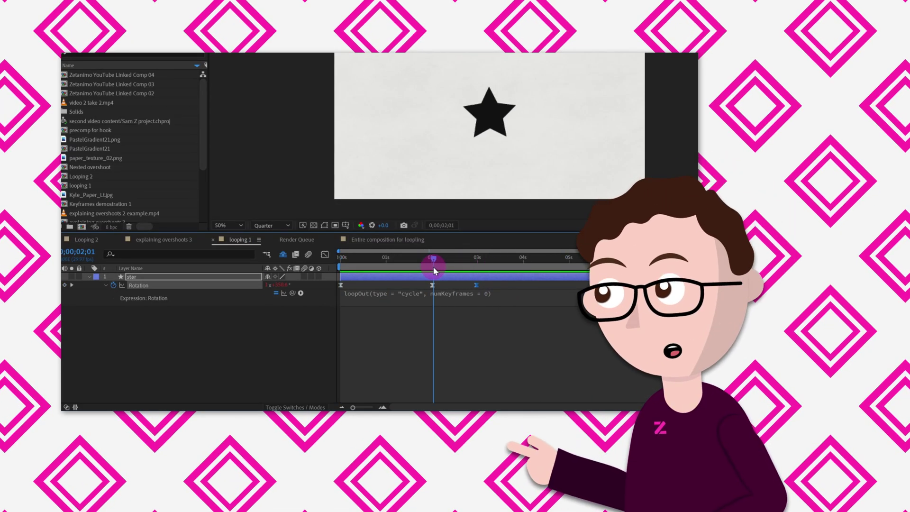
Preview the star's two-keyframe rotation in looping 1 and park the playhead at 0;00;02;00
{"action": "left_click_drag", "start_coordinate": [429, 258], "coordinate": [451, 258]}
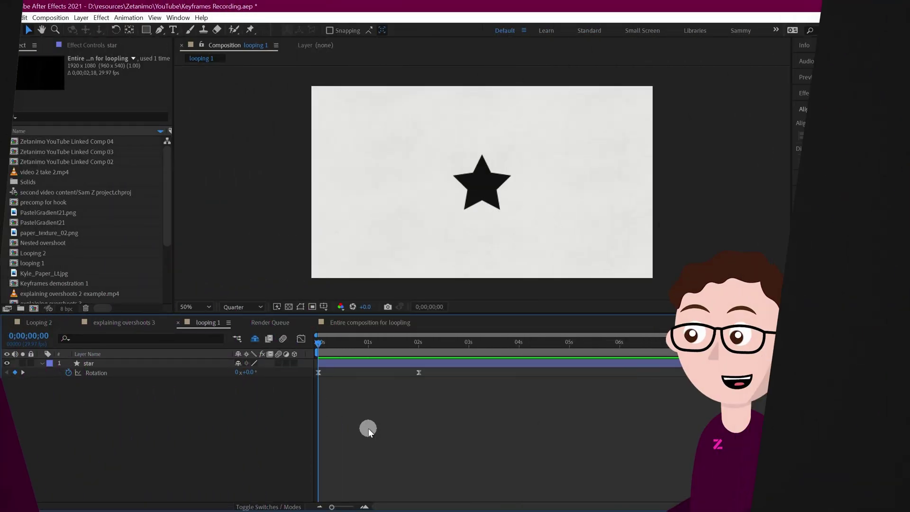
{"action": "key", "text": "space"}
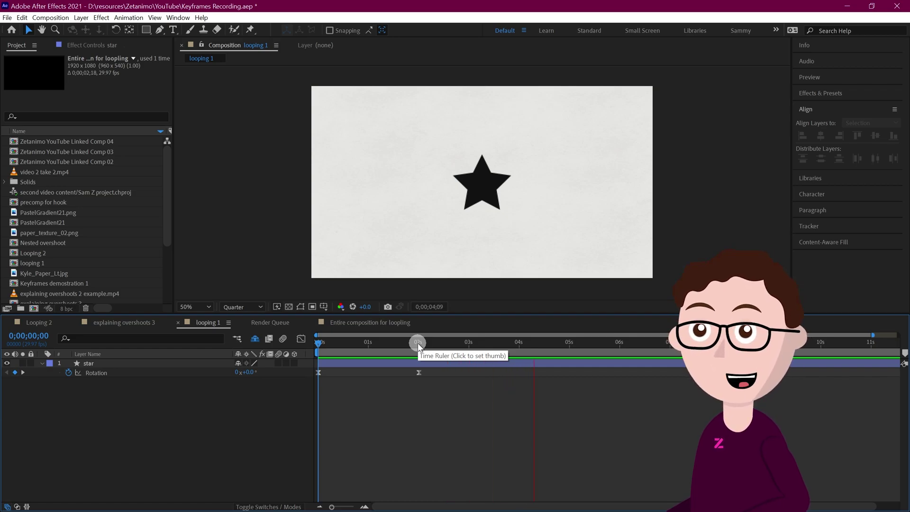
{"action": "left_click", "coordinate": [417, 342]}
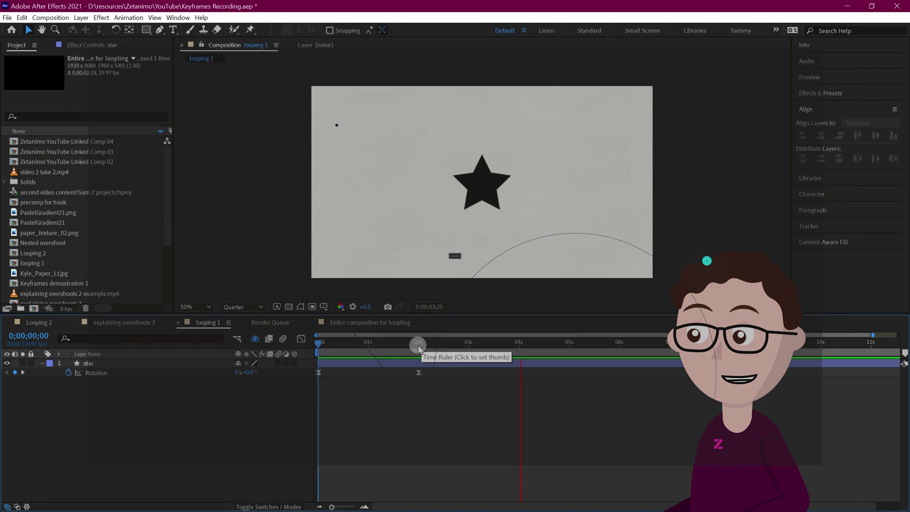
{"action": "left_click", "coordinate": [418, 343]}
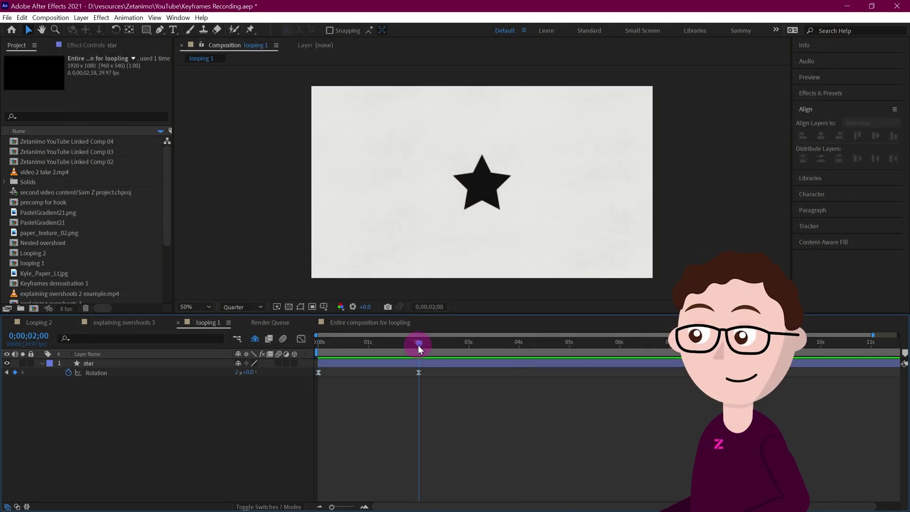
Add a Property > loopOut(type = "cycle", numKeyframes = 0) expression to the star's Rotation keyframes and preview
{"action": "left_click_drag", "start_coordinate": [431, 390], "coordinate": [292, 371]}
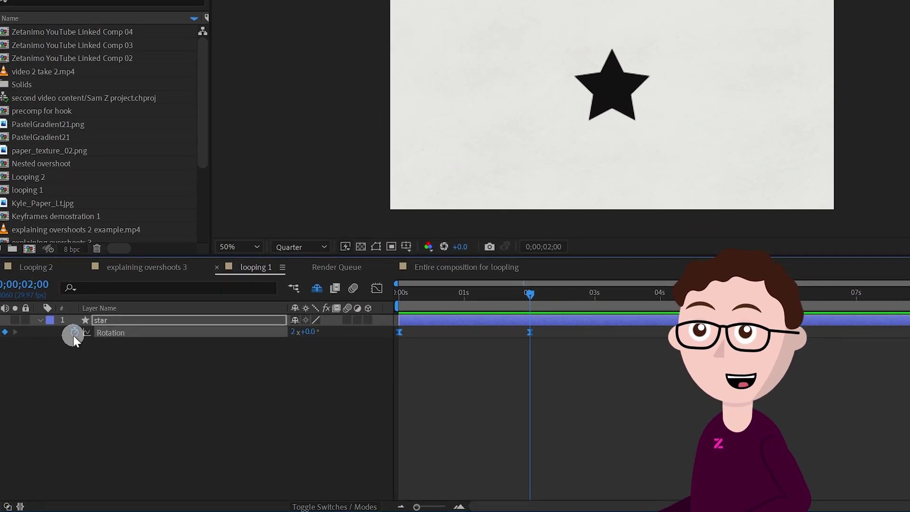
{"action": "left_click", "coordinate": [74, 333], "text": "alt"}
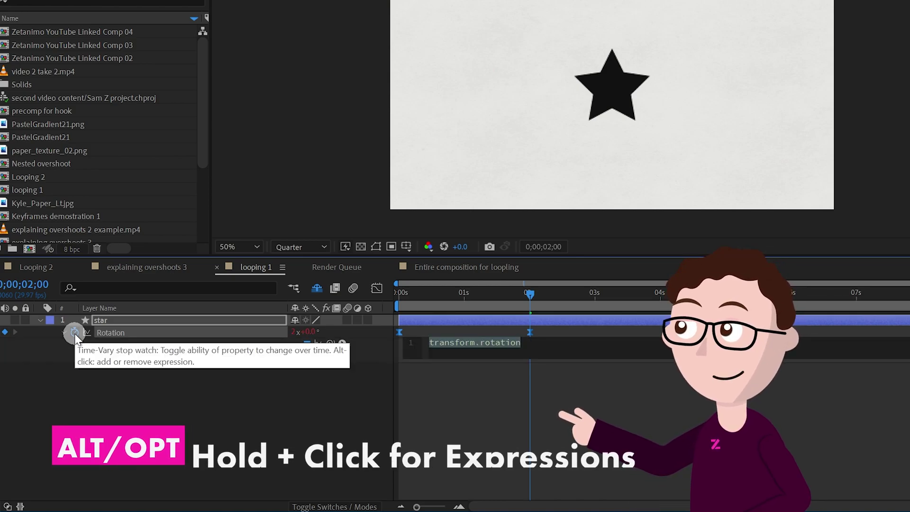
{"action": "left_click", "coordinate": [325, 384]}
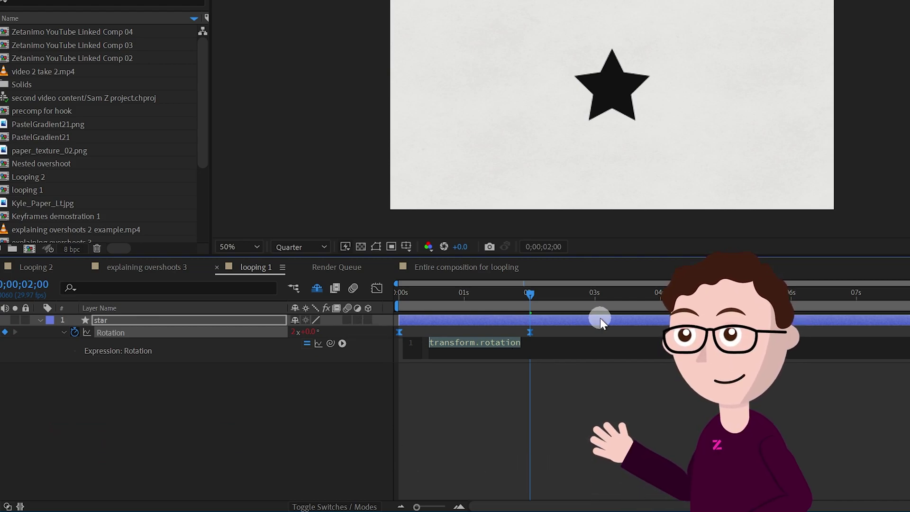
{"action": "left_click", "coordinate": [342, 344]}
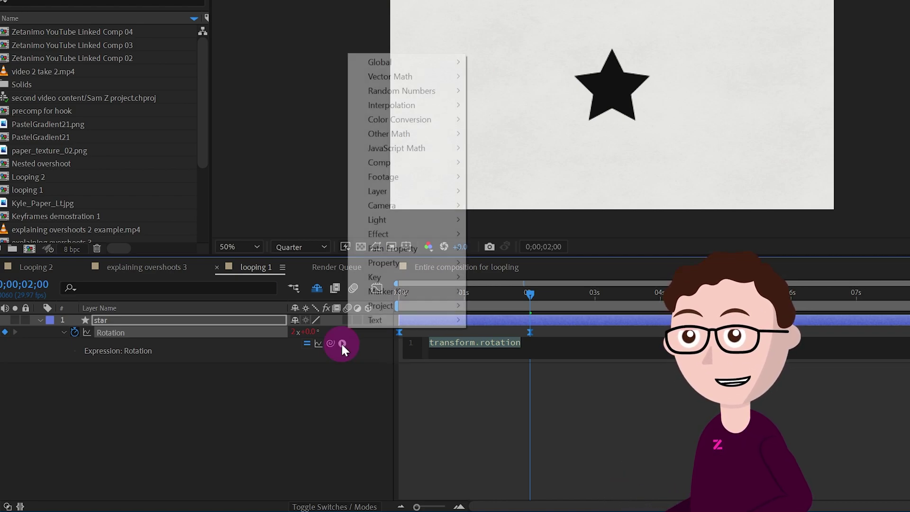
{"action": "mouse_move", "coordinate": [388, 285]}
{"action": "mouse_move", "coordinate": [412, 263]}
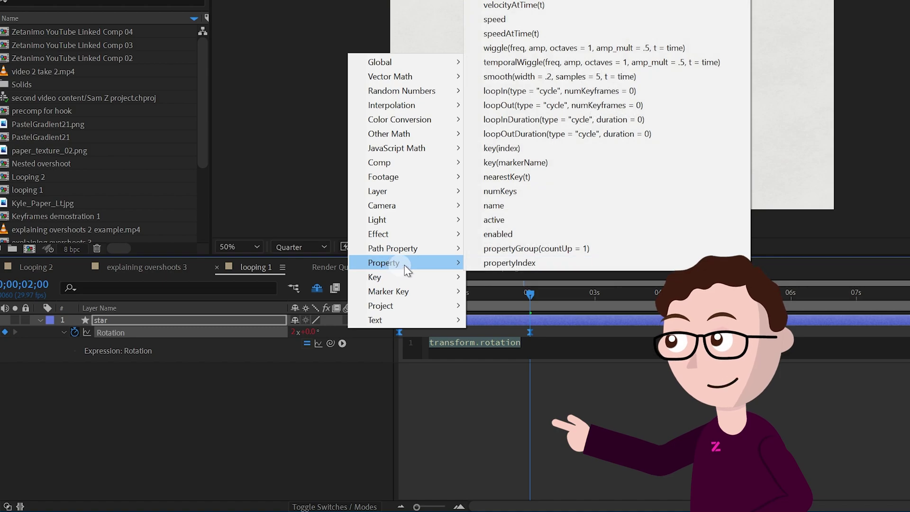
{"action": "left_click", "coordinate": [522, 104]}
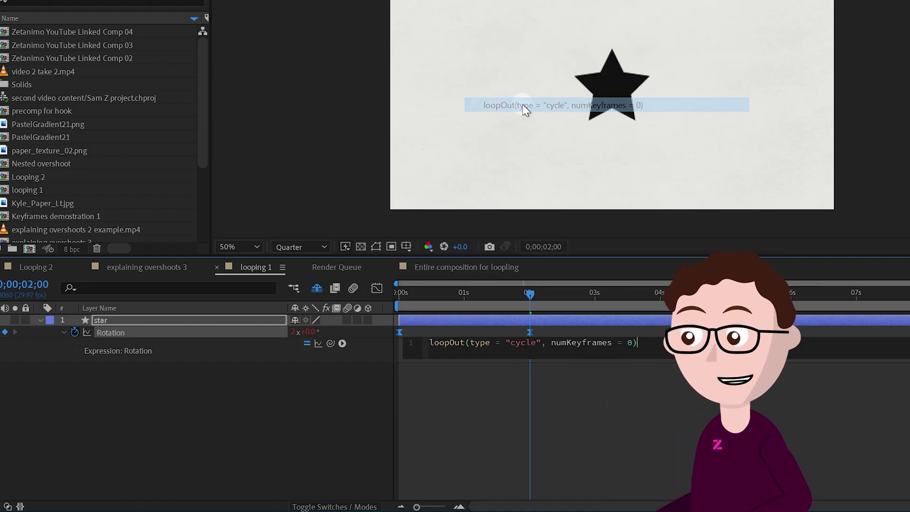
{"action": "left_click", "coordinate": [515, 283]}
{"action": "key", "text": "space"}
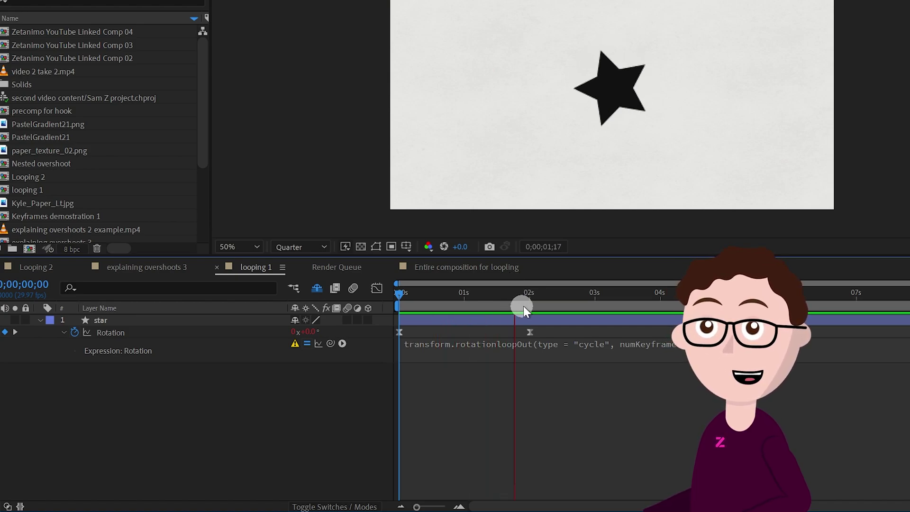
Return to the start, scrub the 0–2 s spin and inspect the Rotation expression error
{"action": "left_click", "coordinate": [530, 295]}
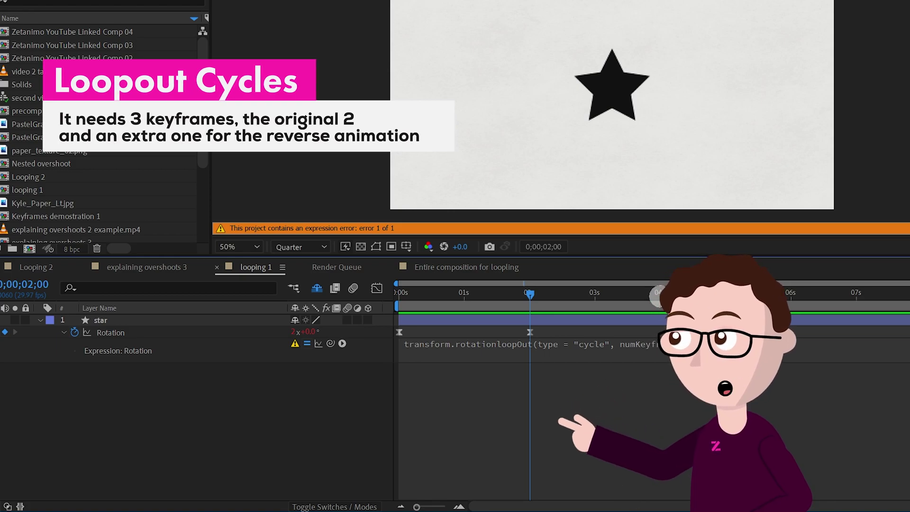
{"action": "key", "text": "Home"}
{"action": "left_click", "coordinate": [298, 331]}
{"action": "left_click_drag", "start_coordinate": [404, 294], "coordinate": [527, 289]}
{"action": "left_click", "coordinate": [295, 345]}
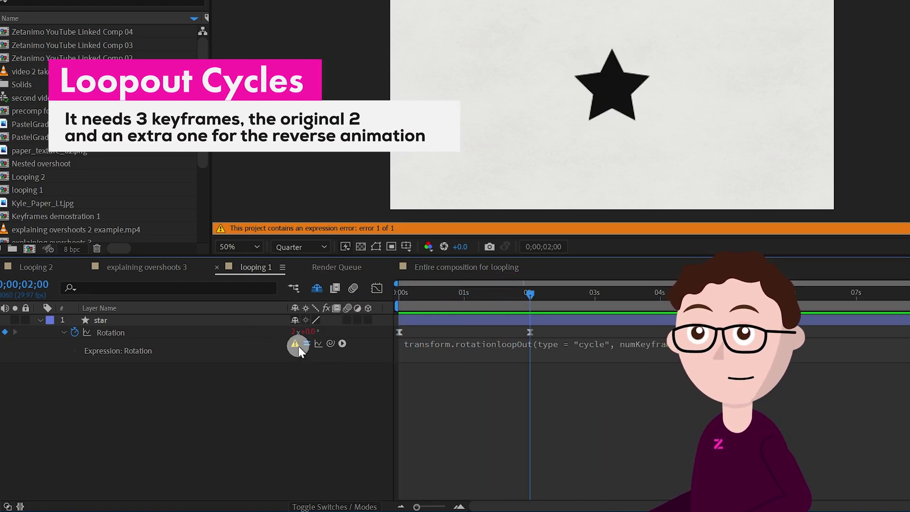
Add a Rotation keyframe at 4 seconds returning the star to 0x+0.0°, then preview from the start
{"action": "left_click", "coordinate": [529, 293]}
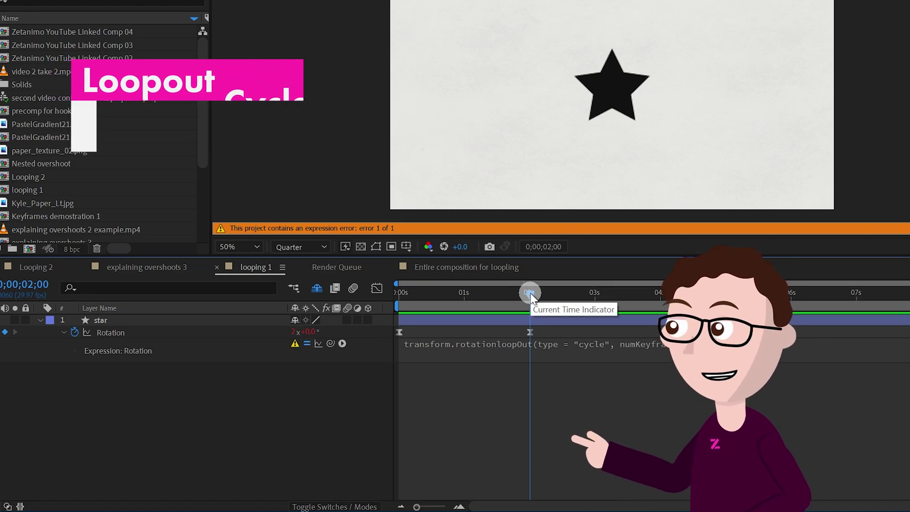
{"action": "left_click_drag", "start_coordinate": [530, 293], "coordinate": [660, 309]}
{"action": "left_click", "coordinate": [292, 332]}
{"action": "left_click", "coordinate": [331, 422]}
{"action": "left_click_drag", "start_coordinate": [657, 294], "coordinate": [676, 301]}
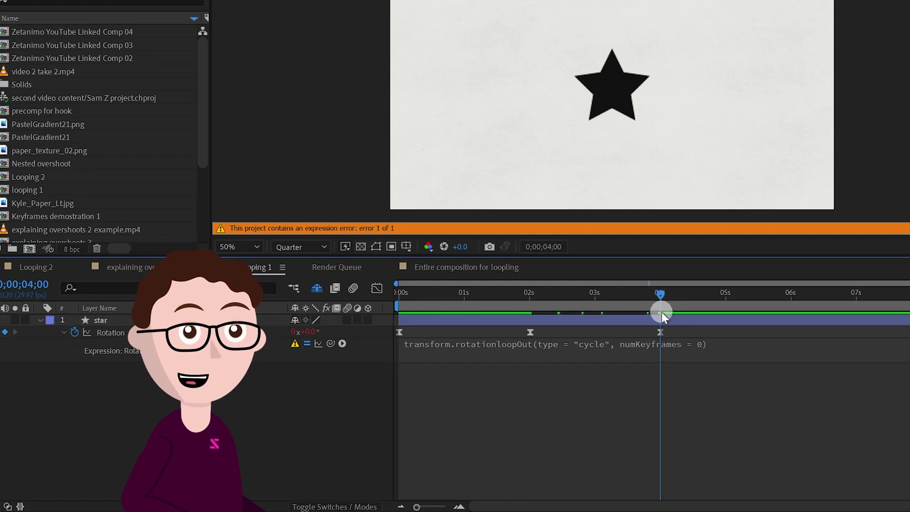
{"action": "left_click_drag", "start_coordinate": [642, 292], "coordinate": [392, 326]}
{"action": "key", "text": "space"}
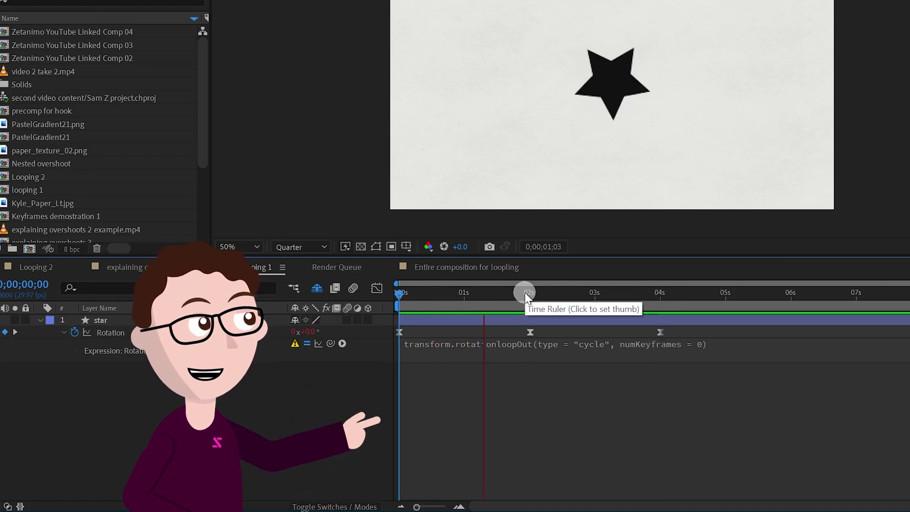
Select all three Rotation keyframes and replace the expression with loopOut(type = "cycle", numKeyframes = 0)
{"action": "left_click", "coordinate": [562, 295]}
{"action": "left_click_drag", "start_coordinate": [675, 329], "coordinate": [567, 335]}
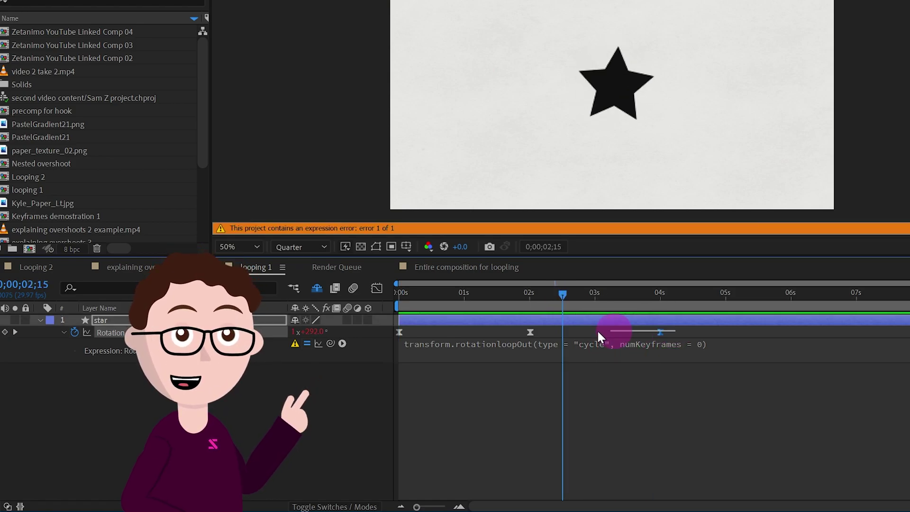
{"action": "left_click_drag", "start_coordinate": [385, 334], "coordinate": [385, 335]}
{"action": "left_click", "coordinate": [342, 344]}
{"action": "mouse_move", "coordinate": [397, 262]}
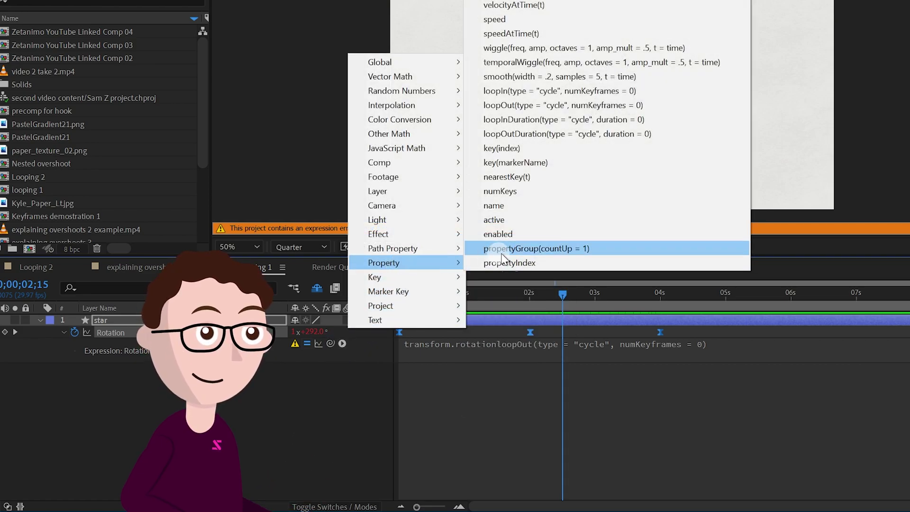
{"action": "left_click", "coordinate": [534, 103]}
{"action": "left_click", "coordinate": [567, 380]}
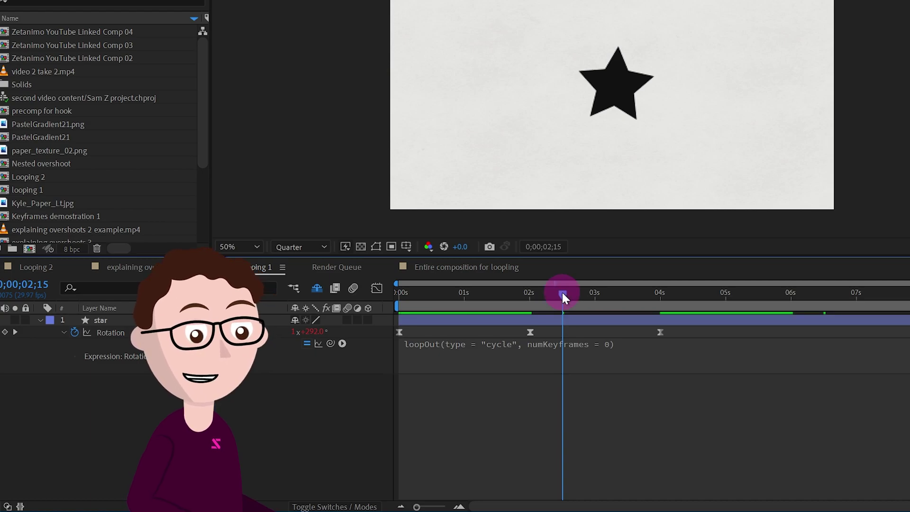
Preview and scrub through the looping rotation
{"action": "key", "text": "space"}
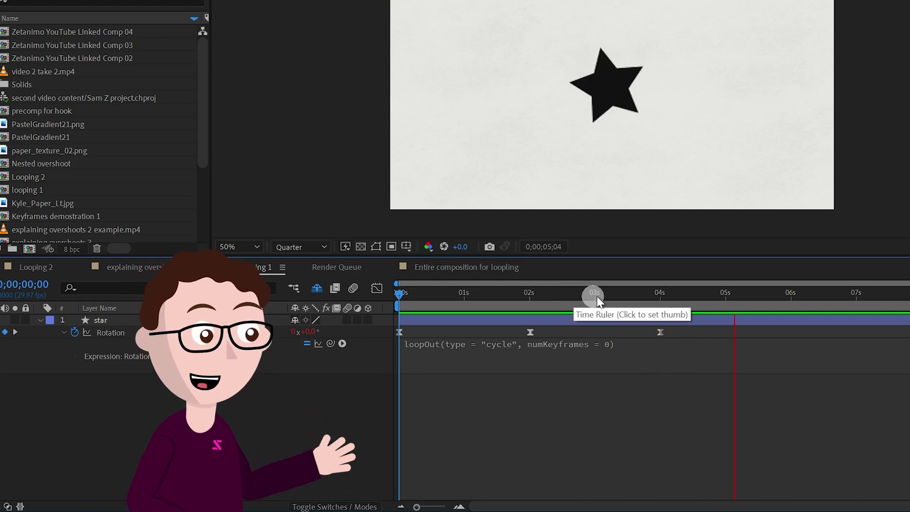
{"action": "left_click_drag", "start_coordinate": [603, 296], "coordinate": [633, 334]}
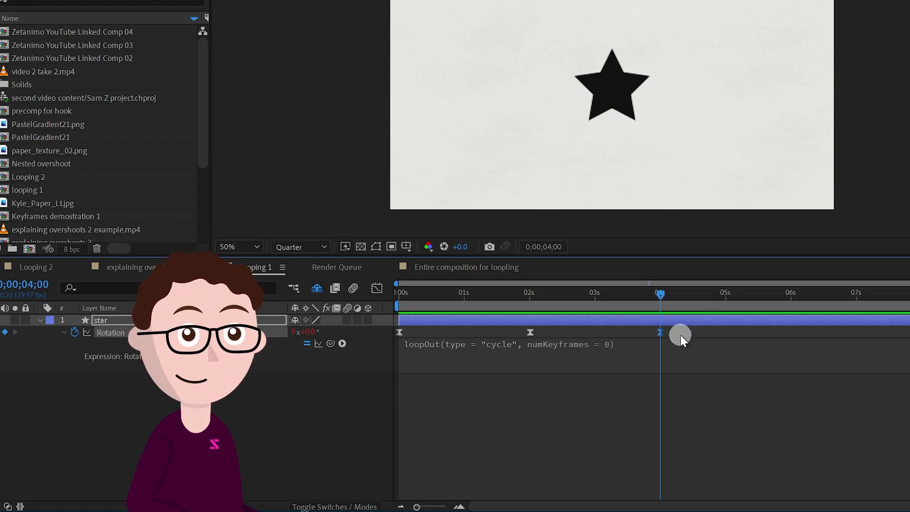
{"action": "left_click_drag", "start_coordinate": [661, 294], "coordinate": [536, 315]}
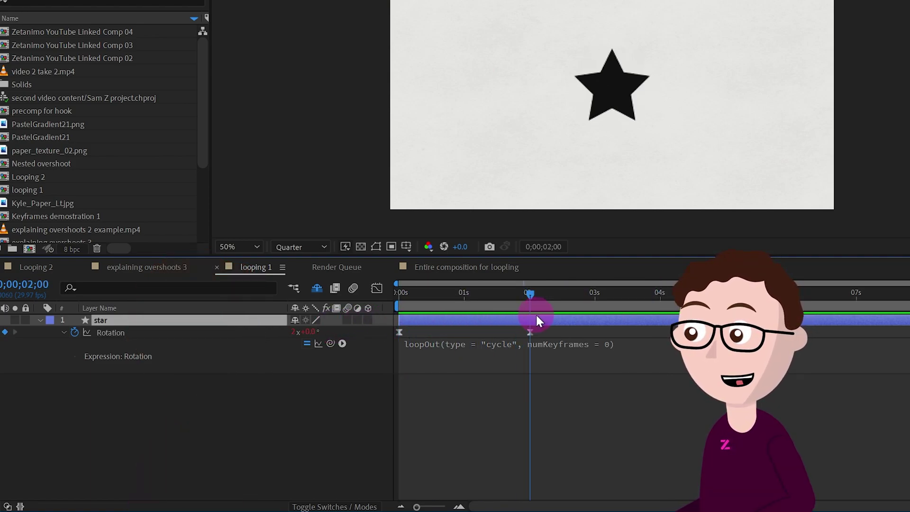
Remove the old Rotation expression and re-add a fresh loopOut expression on both keyframes
{"action": "left_click", "coordinate": [493, 351]}
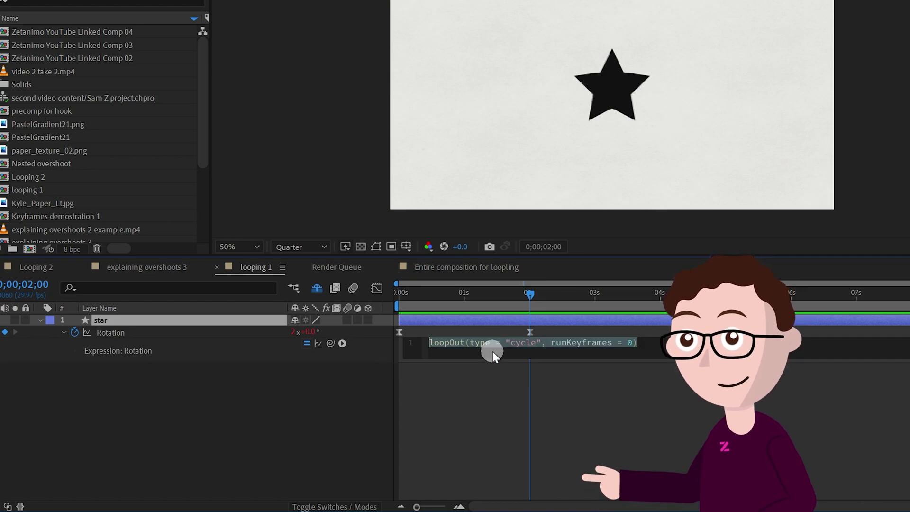
{"action": "left_click", "coordinate": [75, 332], "text": "alt"}
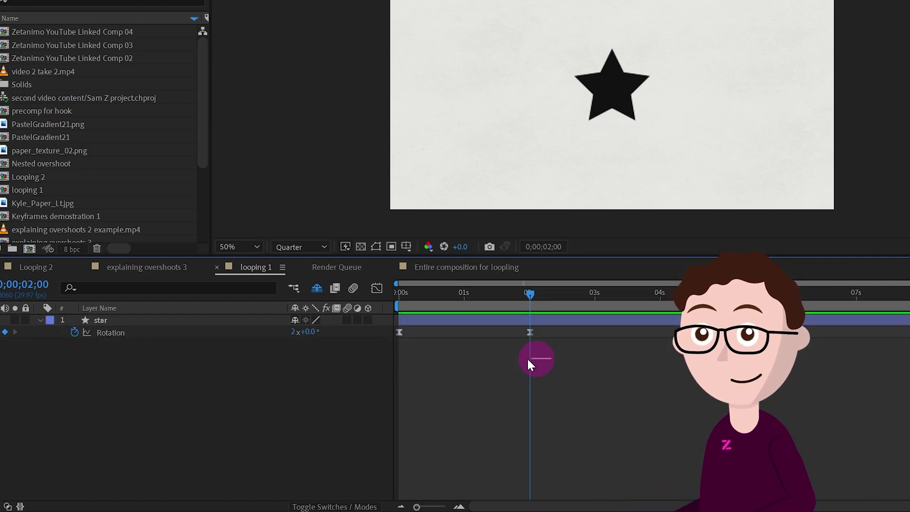
{"action": "left_click_drag", "start_coordinate": [508, 360], "coordinate": [381, 331]}
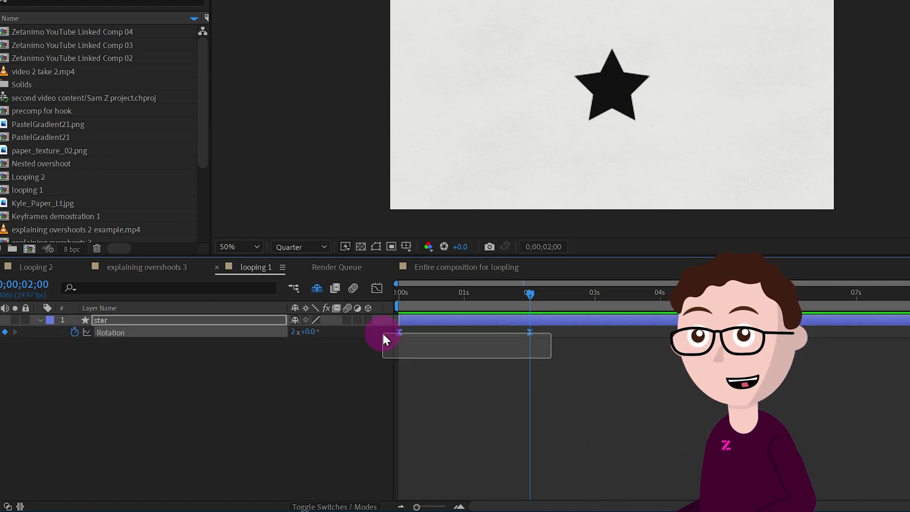
{"action": "left_click", "coordinate": [75, 333], "text": "alt"}
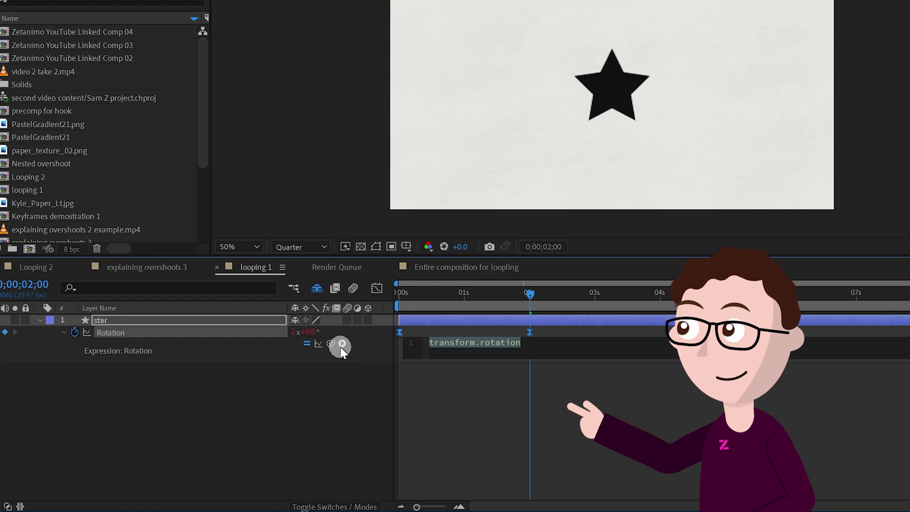
{"action": "left_click", "coordinate": [340, 346]}
{"action": "mouse_move", "coordinate": [430, 264]}
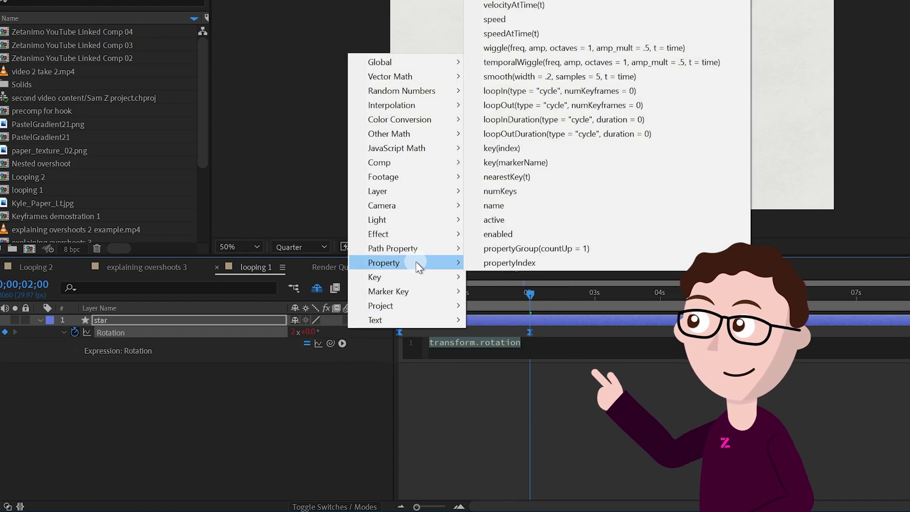
{"action": "left_click", "coordinate": [522, 107]}
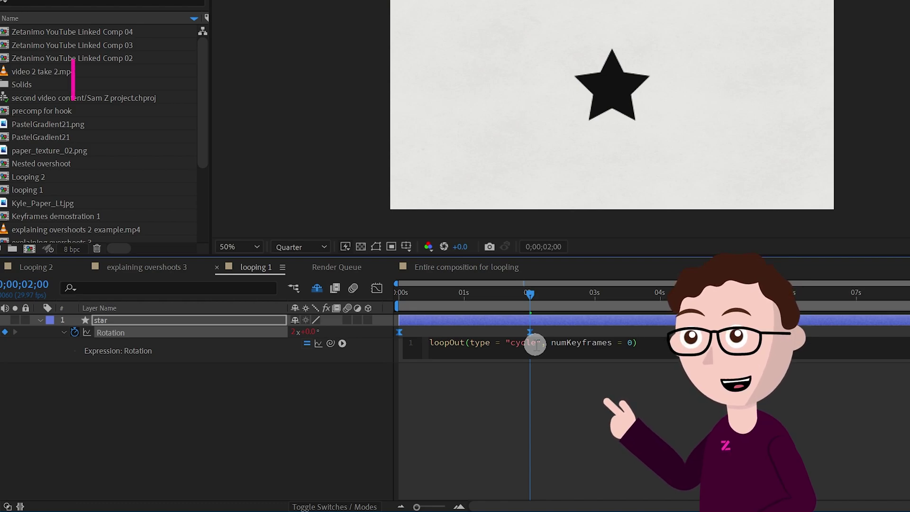
Change the loopOut type from cycle to pingpong and preview from the start
{"action": "left_click_drag", "start_coordinate": [534, 344], "coordinate": [514, 346]}
{"action": "key", "text": "BackSpace"}
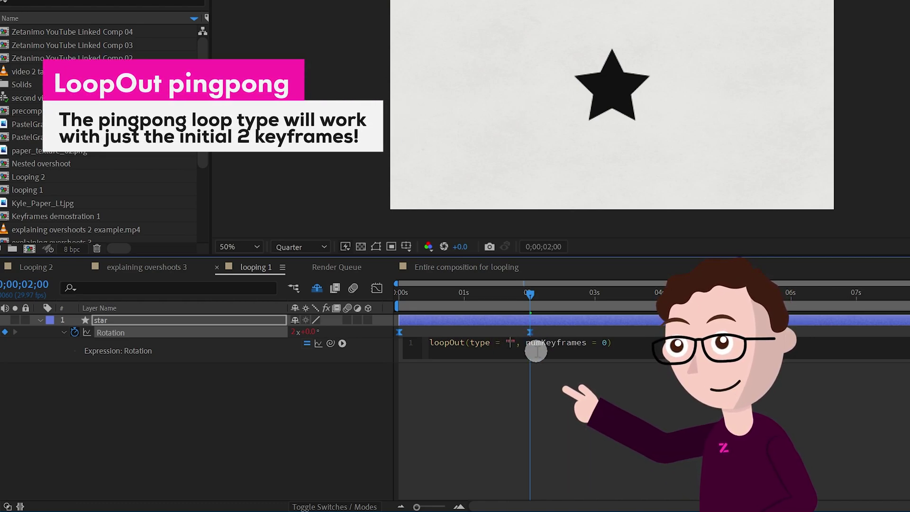
{"action": "type", "text": "pingpong"}
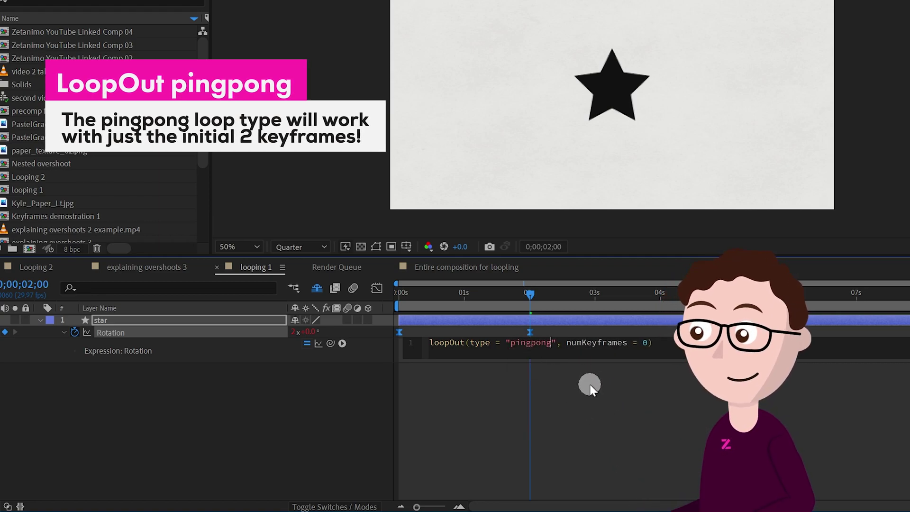
{"action": "left_click", "coordinate": [570, 374]}
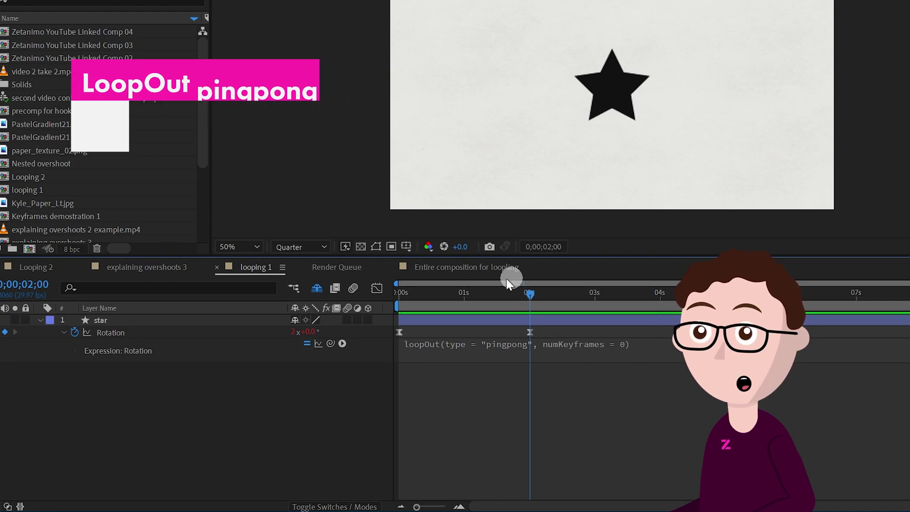
{"action": "key", "text": "Home"}
{"action": "key", "text": "space"}
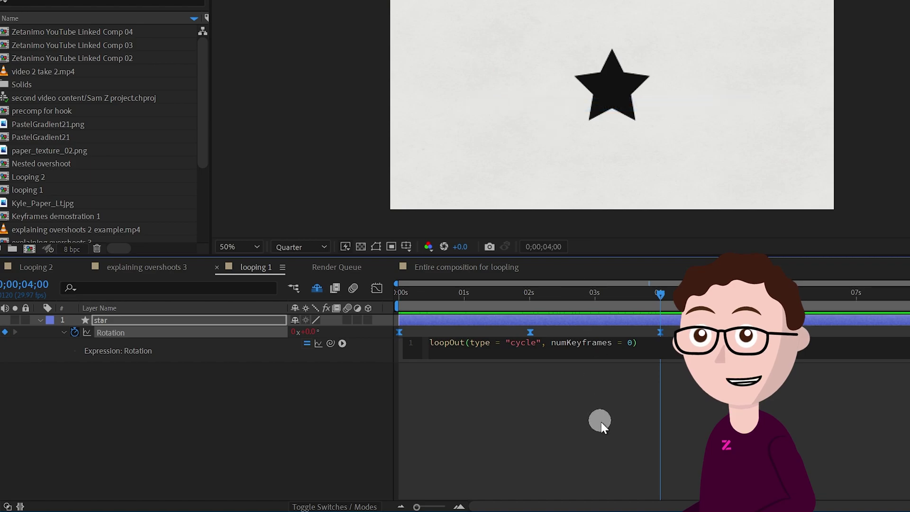
Move the last Rotation keyframe from 4 s to about 3 s and preview the loop
{"action": "left_click", "coordinate": [600, 421]}
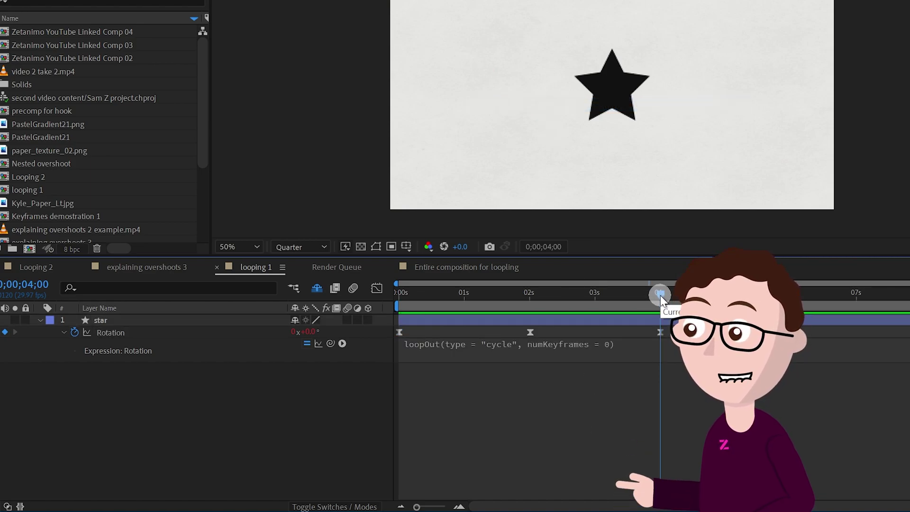
{"action": "key", "text": "space"}
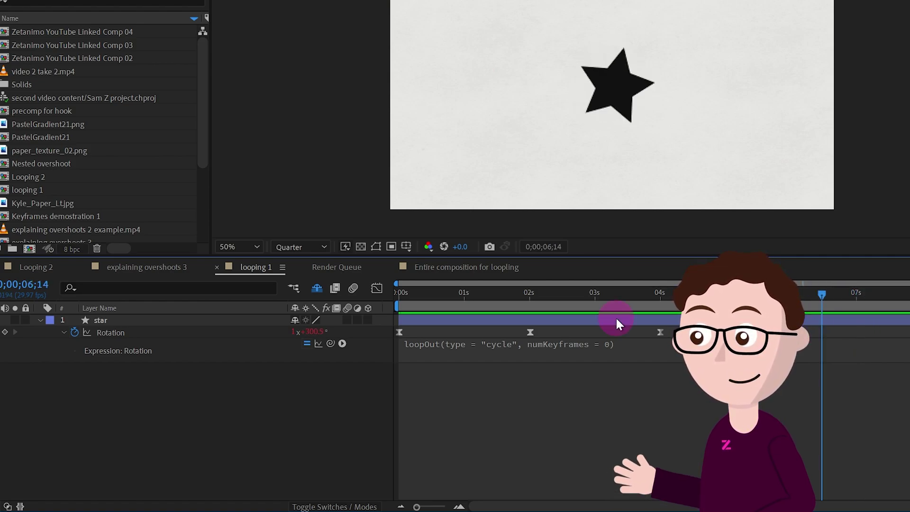
{"action": "mouse_move", "coordinate": [660, 331]}
{"action": "left_mouse_down"}
{"action": "mouse_move", "coordinate": [601, 330]}
{"action": "mouse_move", "coordinate": [661, 331]}
{"action": "left_mouse_up"}
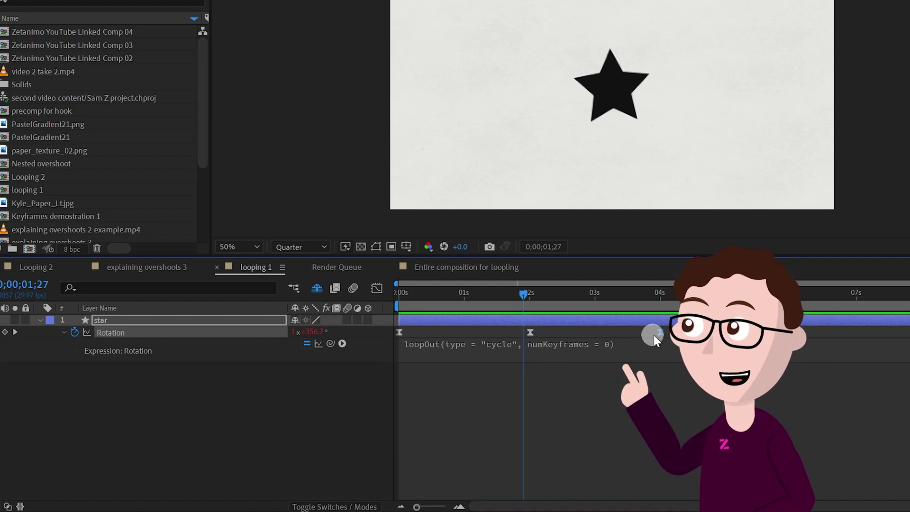
{"action": "left_click_drag", "start_coordinate": [661, 331], "coordinate": [593, 332]}
{"action": "left_click_drag", "start_coordinate": [527, 293], "coordinate": [629, 303]}
{"action": "key", "text": "space"}
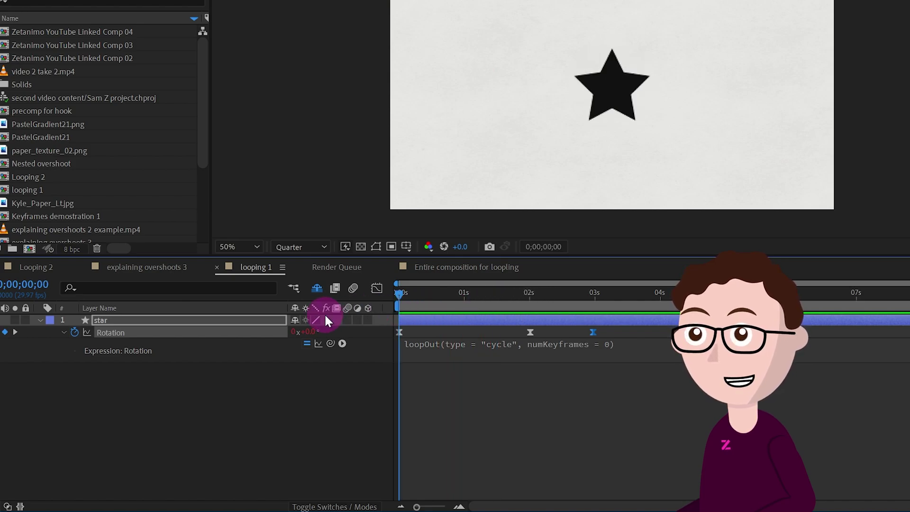
Move the third keyframe later and the middle keyframe to about 1.4 s, then preview
{"action": "left_click", "coordinate": [550, 300]}
{"action": "left_click_drag", "start_coordinate": [550, 300], "coordinate": [316, 329]}
{"action": "key", "text": "space"}
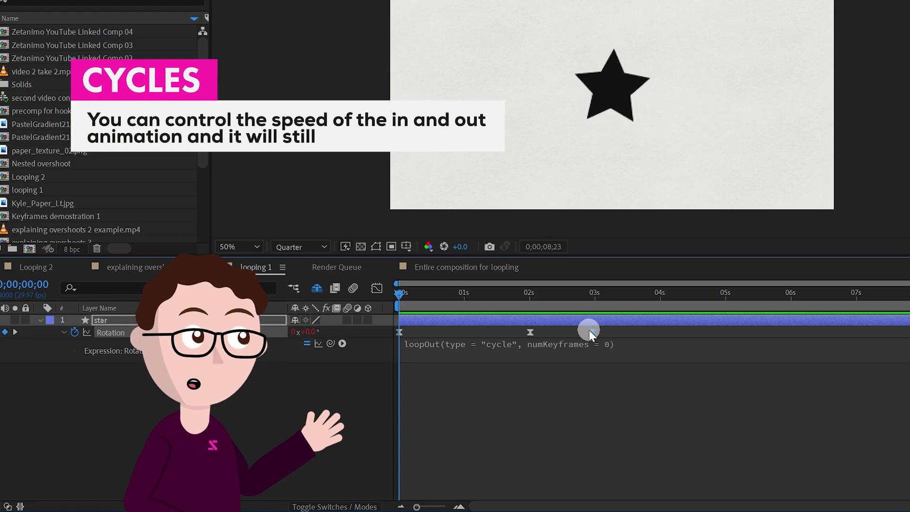
{"action": "left_click_drag", "start_coordinate": [589, 330], "coordinate": [797, 329]}
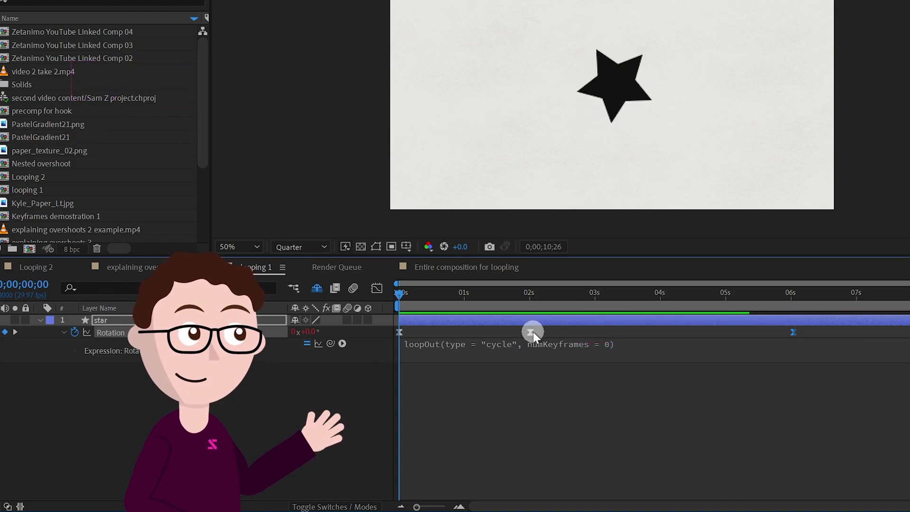
{"action": "left_click_drag", "start_coordinate": [533, 331], "coordinate": [492, 332]}
{"action": "key", "text": "space"}
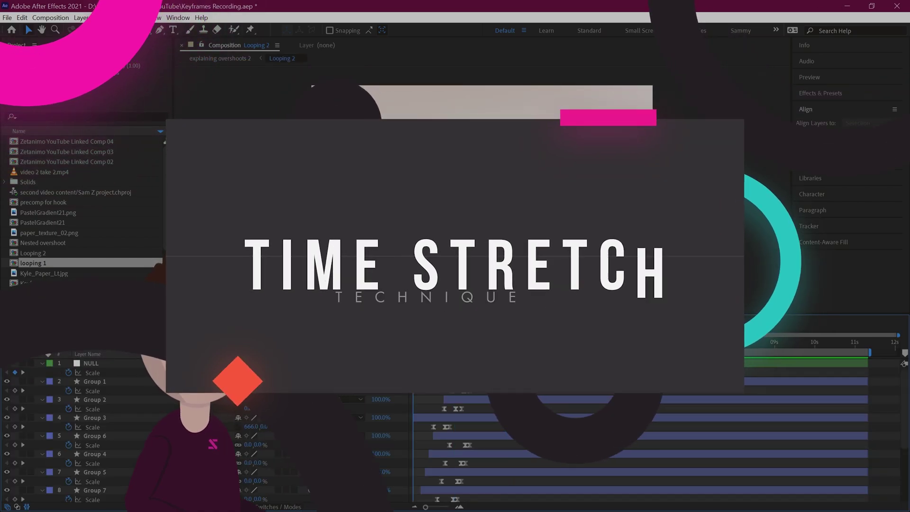
Scrub through the Looping 2 UI mockup animation and back to the start
{"action": "left_click_drag", "start_coordinate": [448, 343], "coordinate": [505, 341]}
{"action": "left_click_drag", "start_coordinate": [402, 352], "coordinate": [446, 365]}
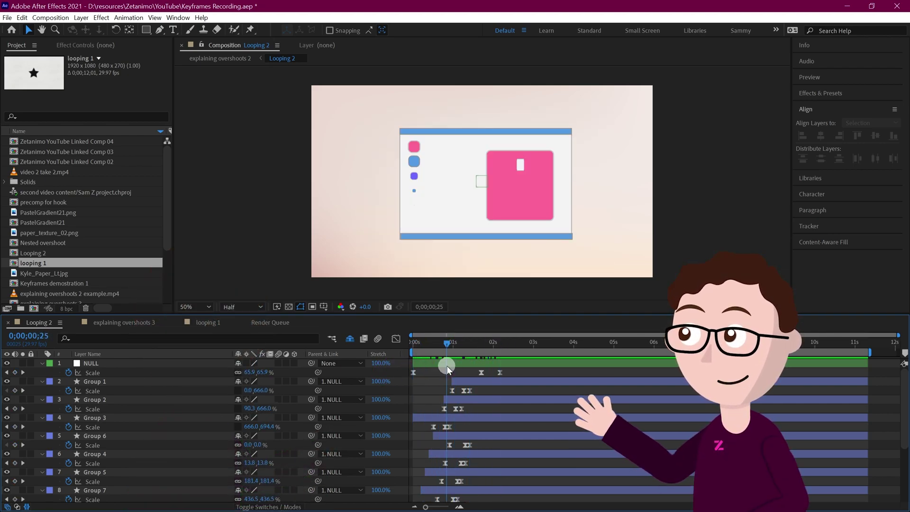
Undo the accidental expression on Group 2's Scale and scrub through the mockup
{"action": "left_click", "coordinate": [69, 408], "text": "alt"}
{"action": "left_click", "coordinate": [502, 422]}
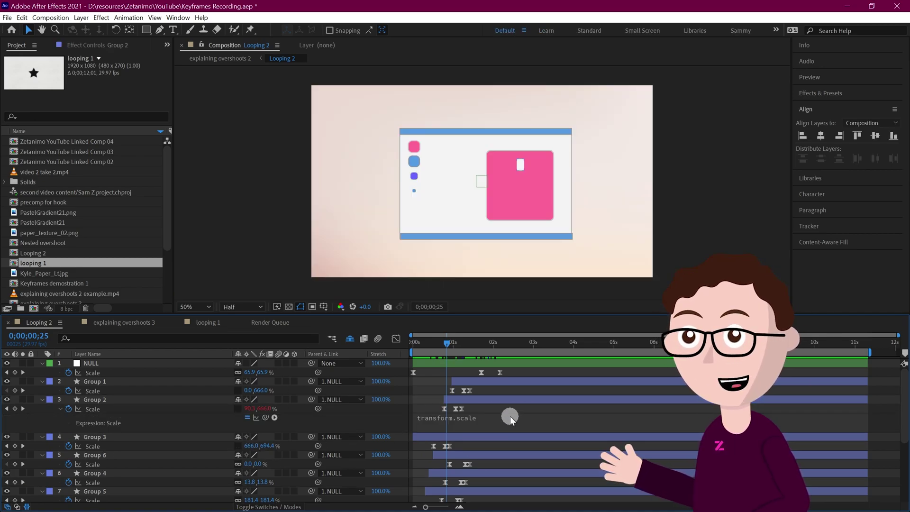
{"action": "key", "text": "ctrl+z"}
{"action": "left_click_drag", "start_coordinate": [448, 341], "coordinate": [517, 339]}
Select every layer from NULL to Group 12 and trim their out points to 0;00;02;17
{"action": "left_click", "coordinate": [512, 363]}
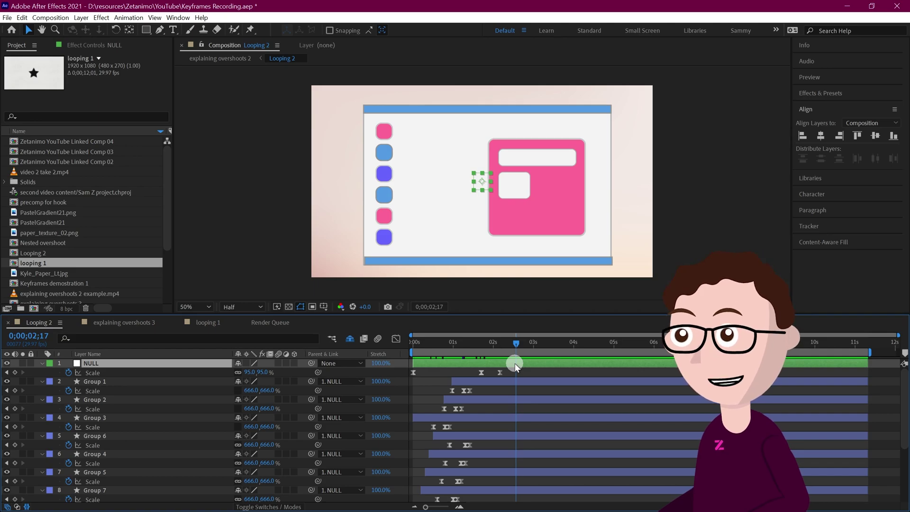
{"action": "scroll", "coordinate": [521, 369], "scroll_direction": "down", "scroll_amount": 5}
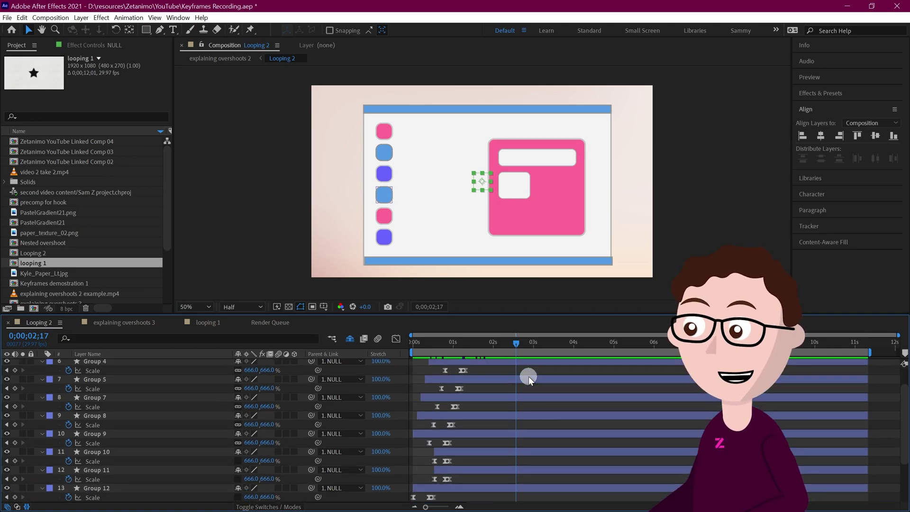
{"action": "left_click", "coordinate": [519, 487], "text": "shift"}
{"action": "scroll", "coordinate": [538, 429], "scroll_direction": "up", "scroll_amount": 5}
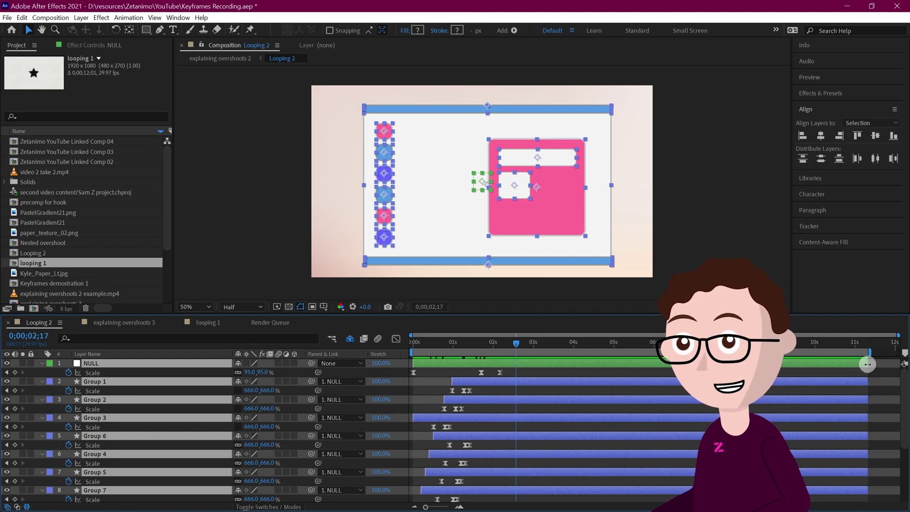
{"action": "left_click_drag", "start_coordinate": [867, 379], "coordinate": [515, 377]}
{"action": "key", "text": "ctrl+z"}
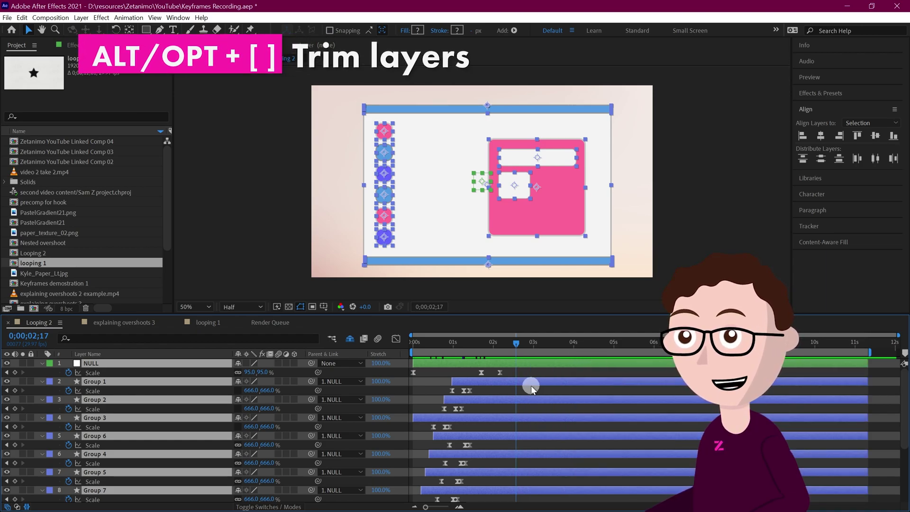
{"action": "key", "text": "alt+bracketright"}
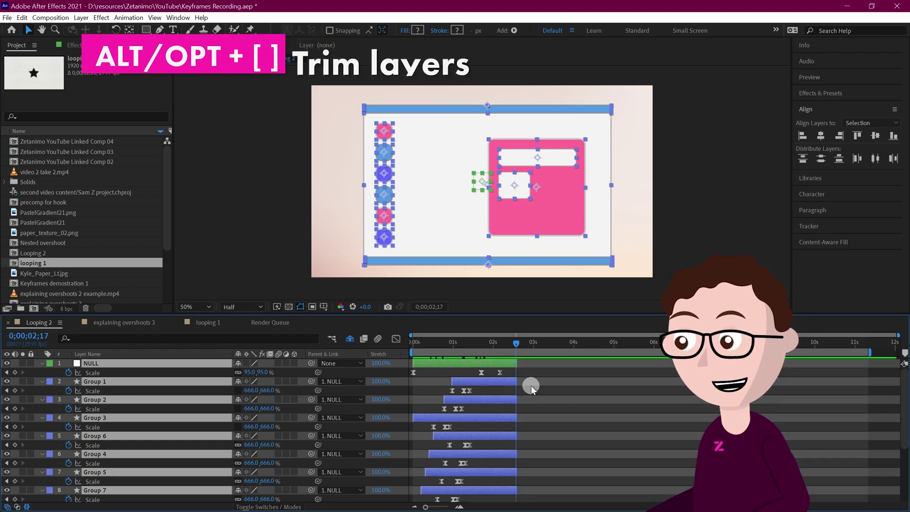
{"action": "left_click", "coordinate": [531, 385]}
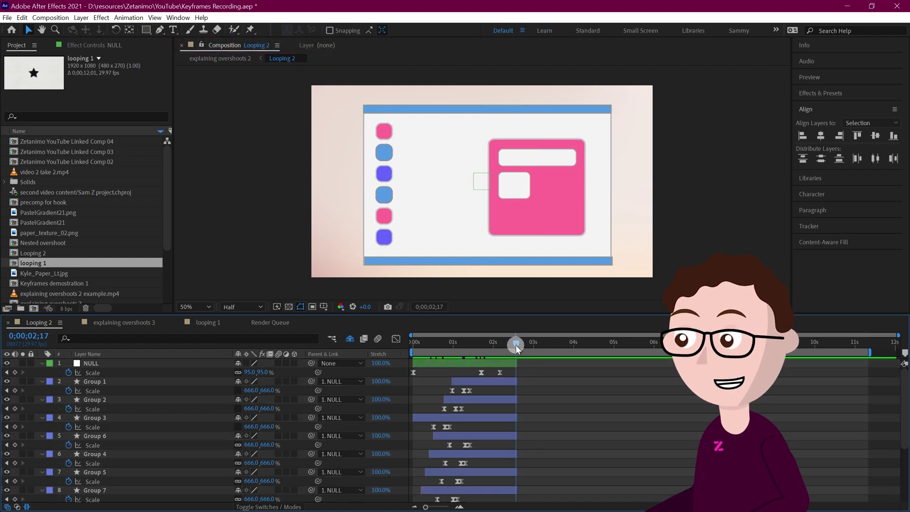
{"action": "left_click_drag", "start_coordinate": [516, 344], "coordinate": [497, 349]}
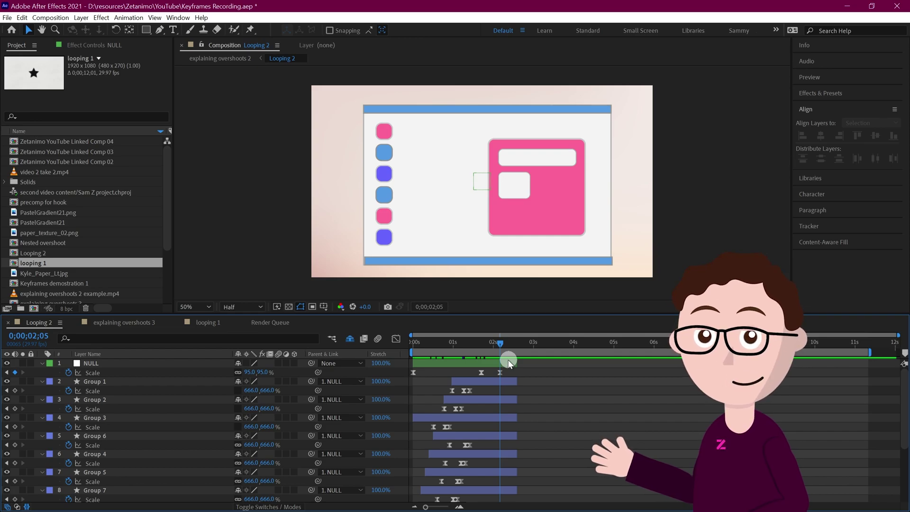
Select all the mockup layers with Ctrl+A
{"action": "left_click", "coordinate": [506, 359]}
{"action": "scroll", "coordinate": [501, 418], "scroll_direction": "down", "scroll_amount": 4}
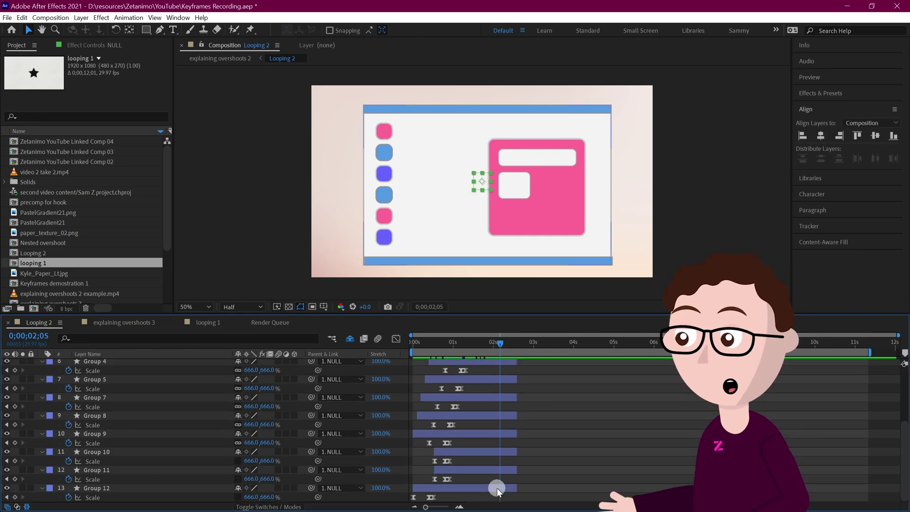
{"action": "scroll", "coordinate": [498, 458], "scroll_direction": "up", "scroll_amount": 4}
{"action": "key", "text": "ctrl+a"}
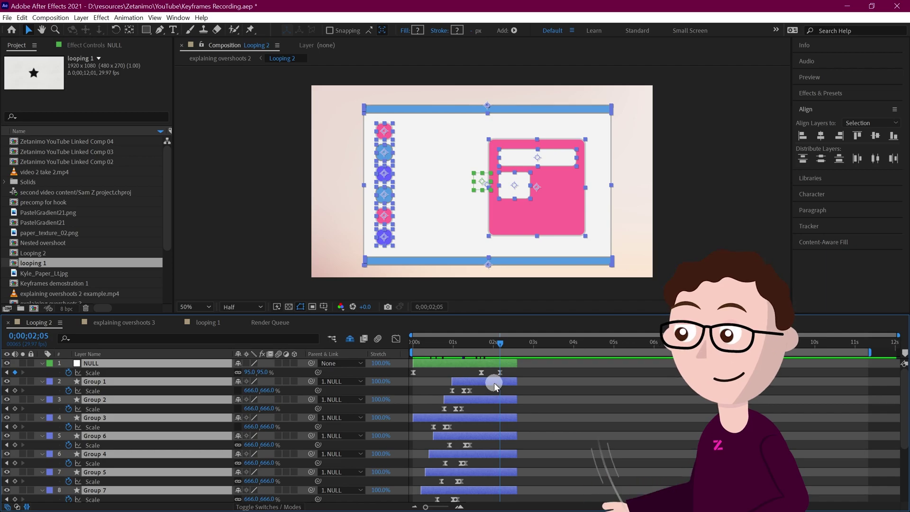
Pre-compose all layers into 'Entire composition for loopling' with Adjust composition duration checked
{"action": "right_click", "coordinate": [494, 384]}
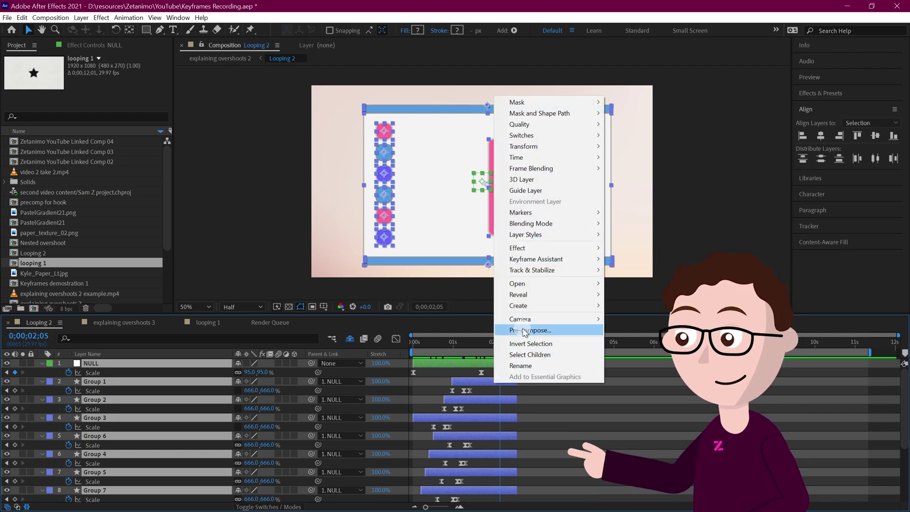
{"action": "left_click", "coordinate": [524, 331]}
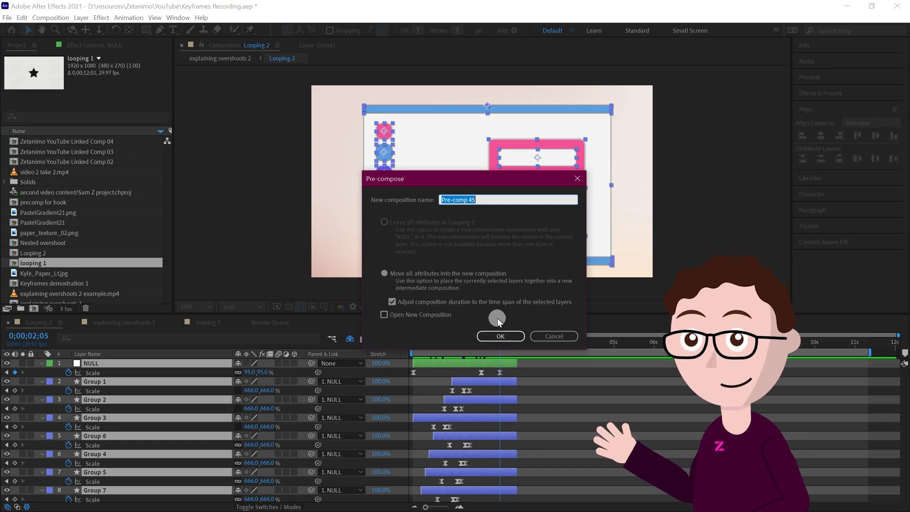
{"action": "type", "text": "Entire"}
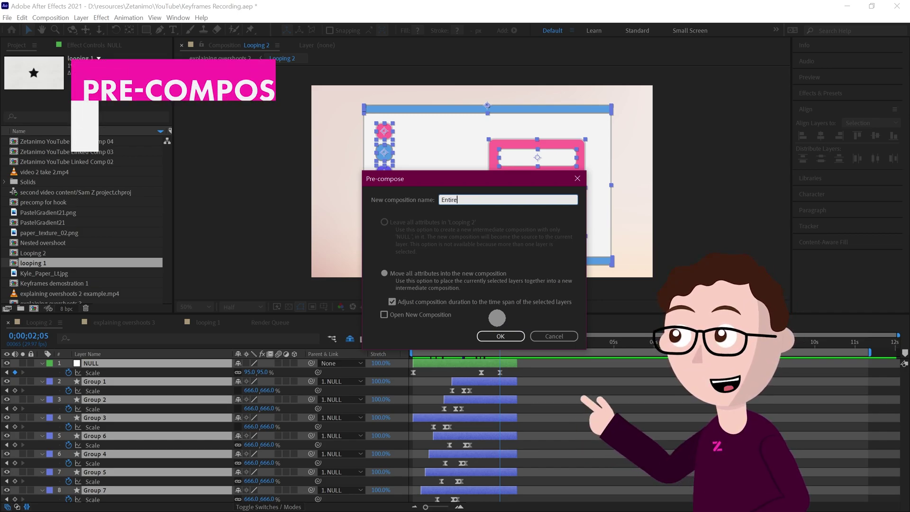
{"action": "type", "text": " coimposition for loopling"}
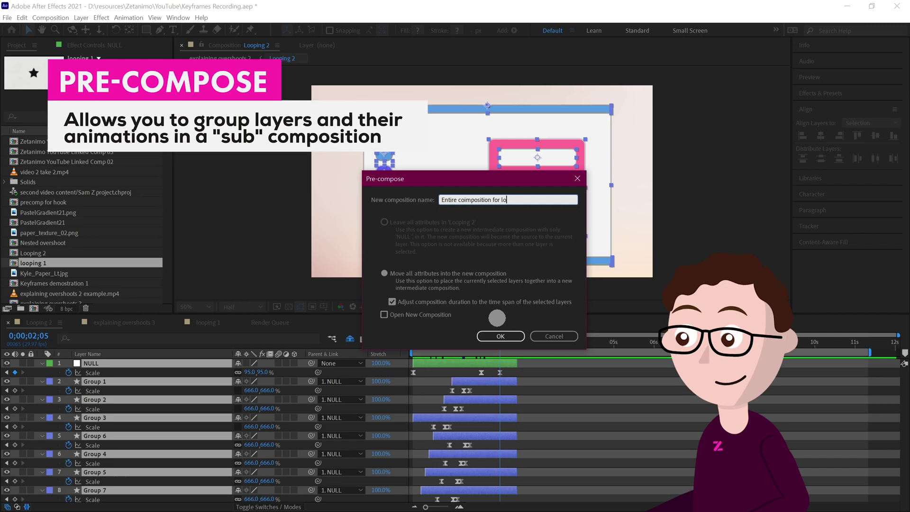
{"action": "left_click", "coordinate": [467, 199]}
{"action": "key", "text": "BackSpace"}
{"action": "key", "text": "BackSpace"}
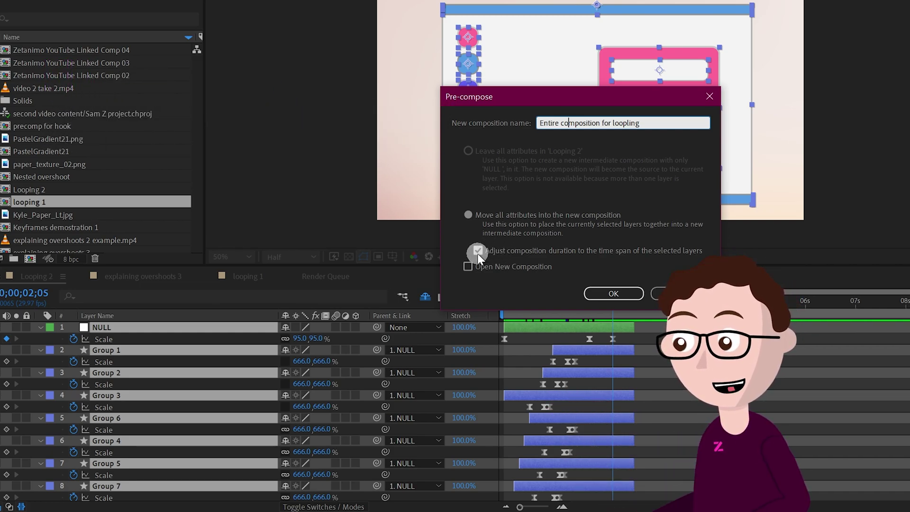
{"action": "left_click", "coordinate": [480, 250]}
{"action": "left_click", "coordinate": [481, 251]}
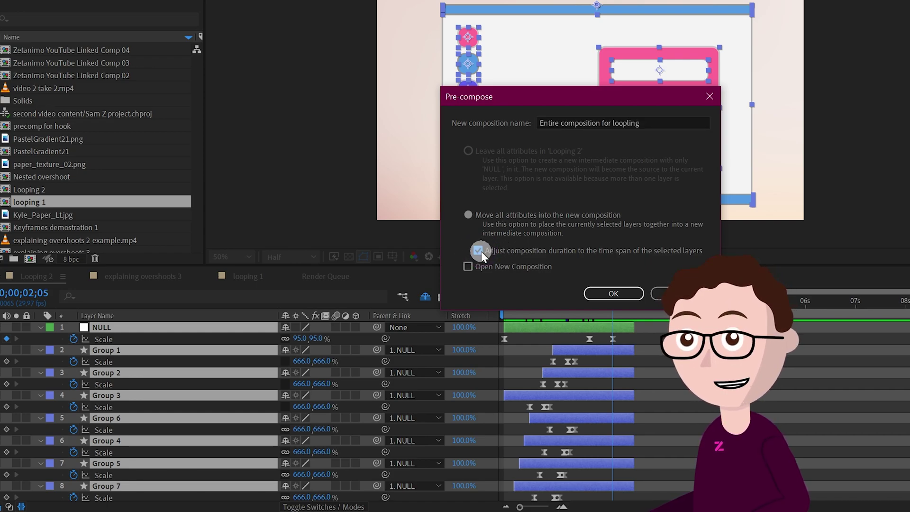
{"action": "left_click", "coordinate": [627, 296]}
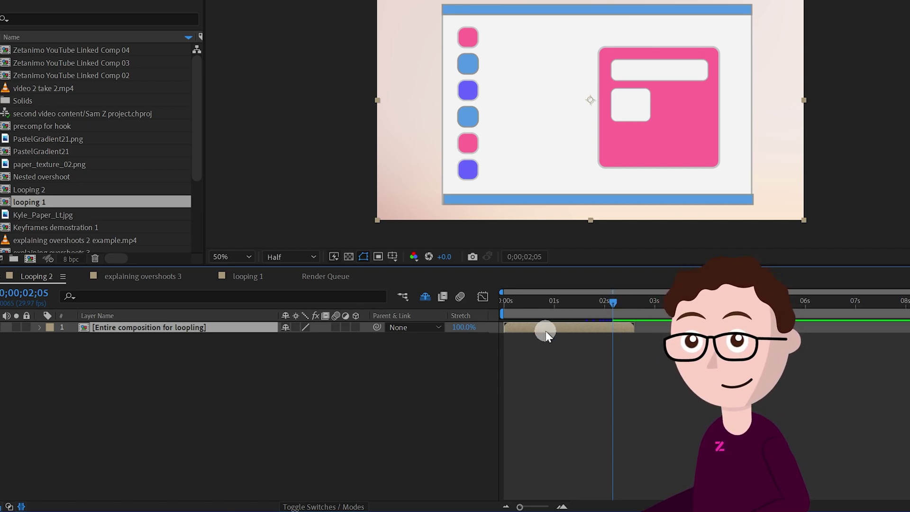
{"action": "left_click", "coordinate": [616, 303]}
{"action": "left_click_drag", "start_coordinate": [615, 299], "coordinate": [575, 296]}
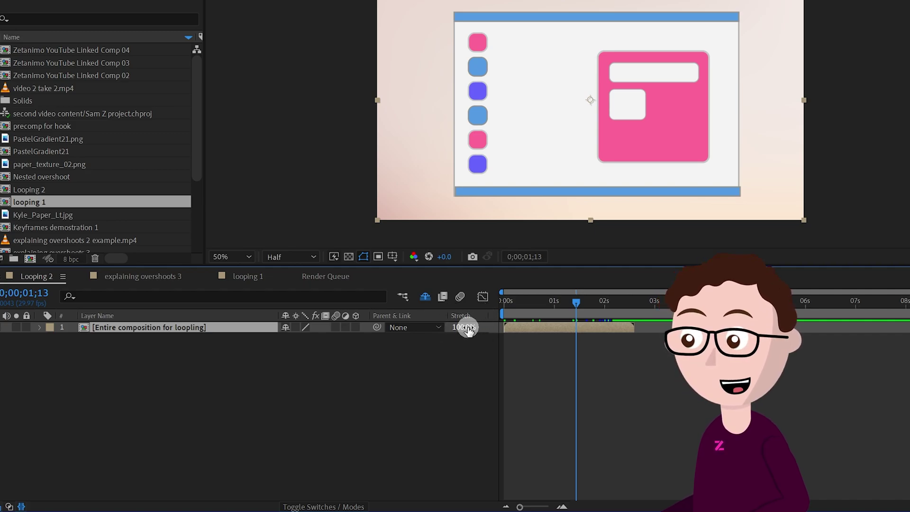
{"action": "right_click", "coordinate": [440, 317]}
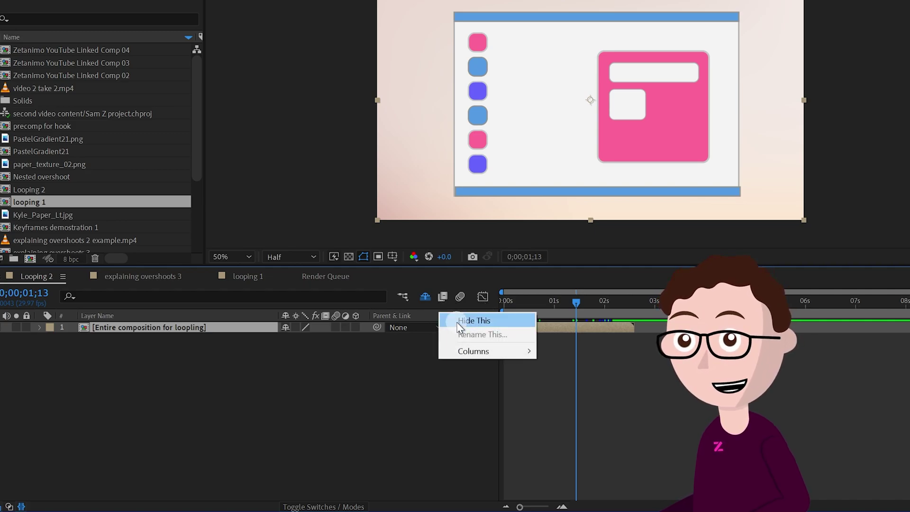
{"action": "mouse_move", "coordinate": [474, 351]}
{"action": "left_click", "coordinate": [581, 351]}
{"action": "right_click", "coordinate": [400, 313]}
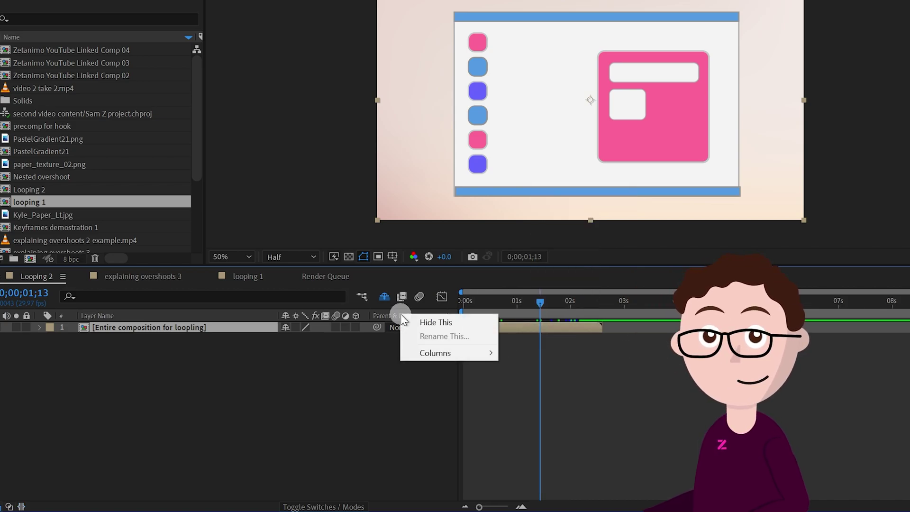
{"action": "mouse_move", "coordinate": [437, 354]}
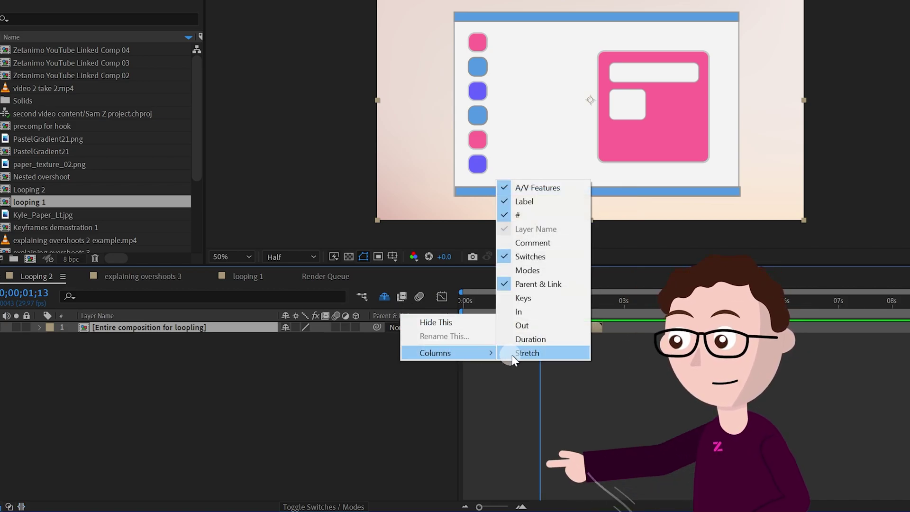
{"action": "left_click", "coordinate": [527, 352]}
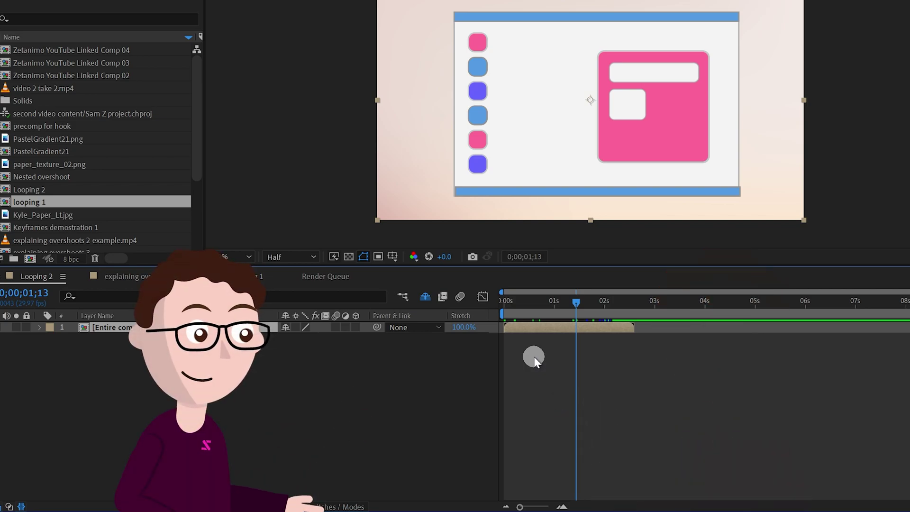
{"action": "left_click_drag", "start_coordinate": [512, 308], "coordinate": [620, 305]}
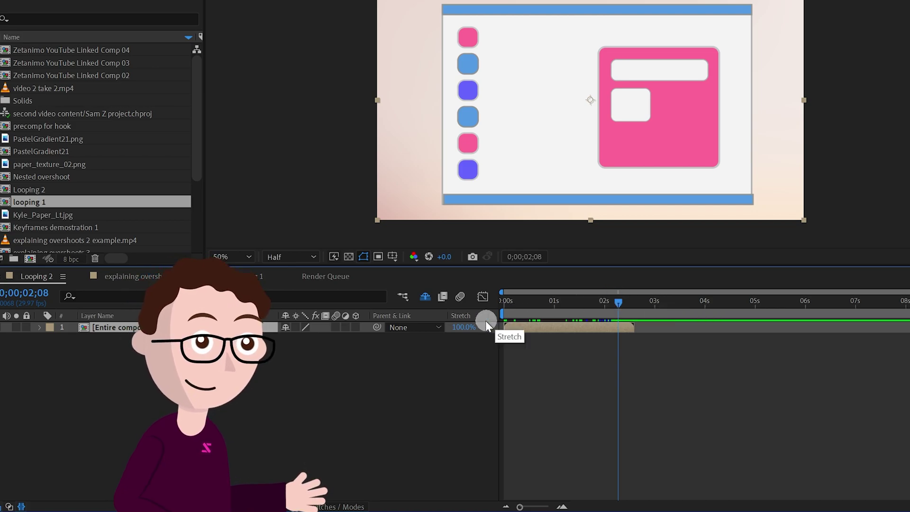
{"action": "left_click", "coordinate": [457, 327]}
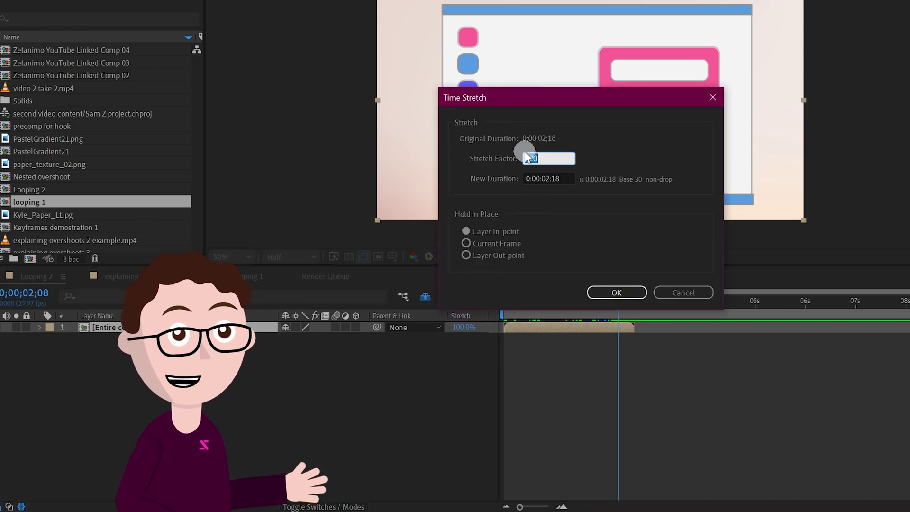
{"action": "left_click", "coordinate": [615, 293]}
{"action": "left_click_drag", "start_coordinate": [566, 302], "coordinate": [553, 302]}
{"action": "key", "text": "Home"}
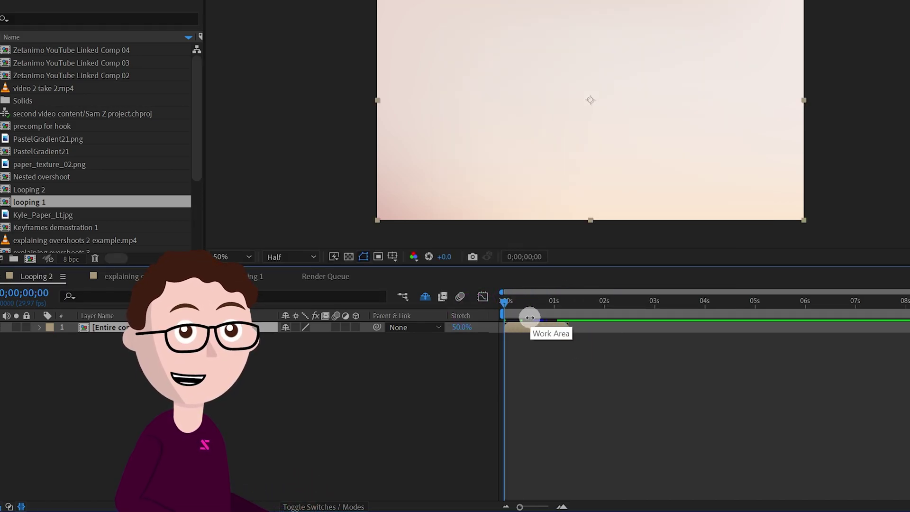
{"action": "key", "text": "space"}
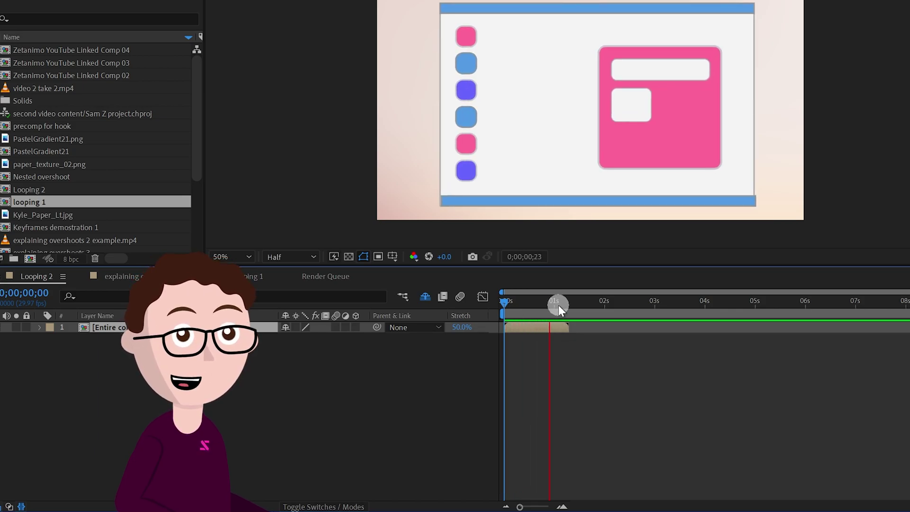
{"action": "left_click", "coordinate": [552, 305]}
{"action": "key", "text": "Home"}
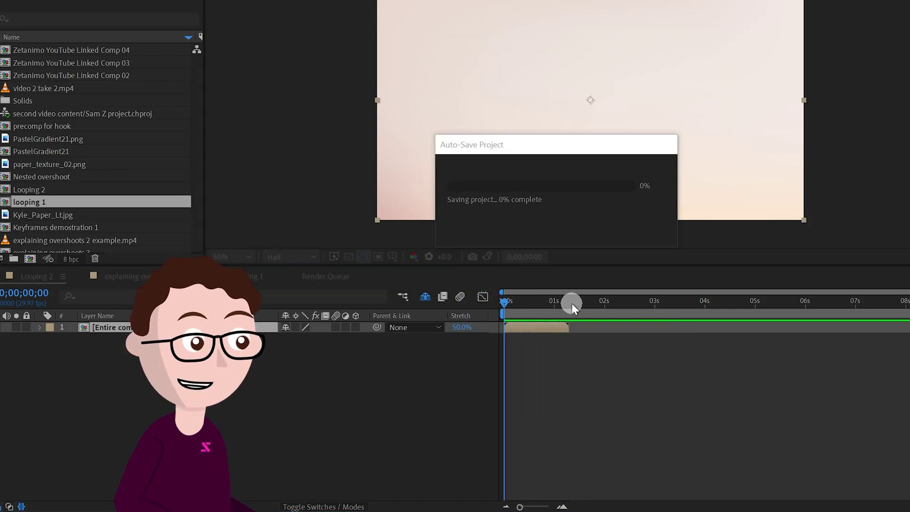
{"action": "left_click", "coordinate": [603, 301]}
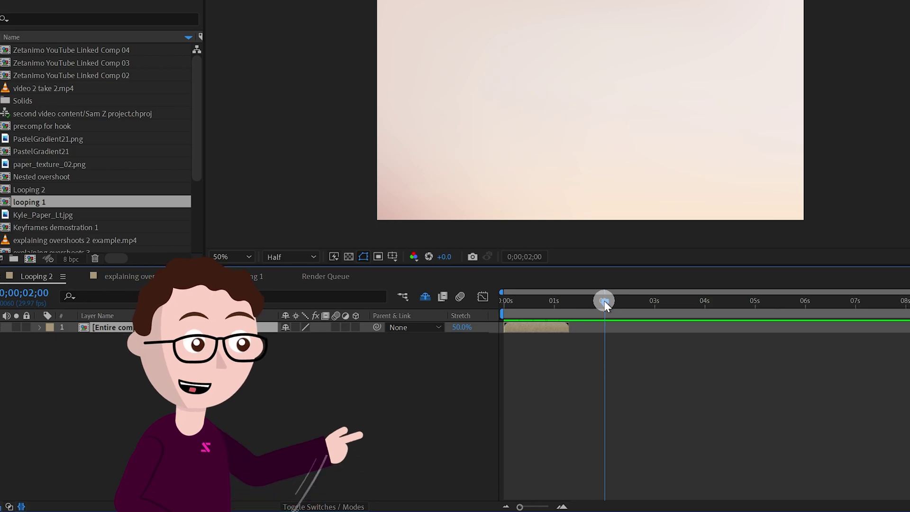
{"action": "key", "text": "n"}
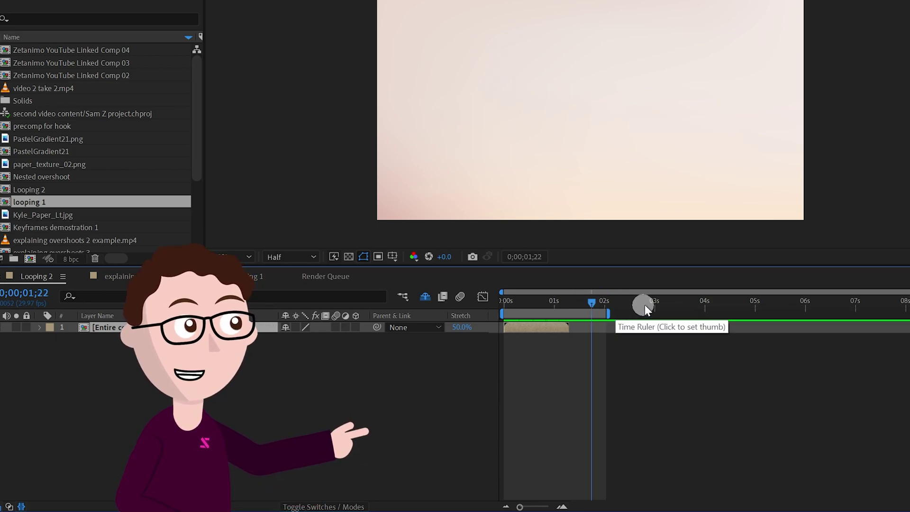
{"action": "left_click_drag", "start_coordinate": [650, 300], "coordinate": [909, 299]}
{"action": "key", "text": "n"}
{"action": "key", "text": "n"}
{"action": "key", "text": "n"}
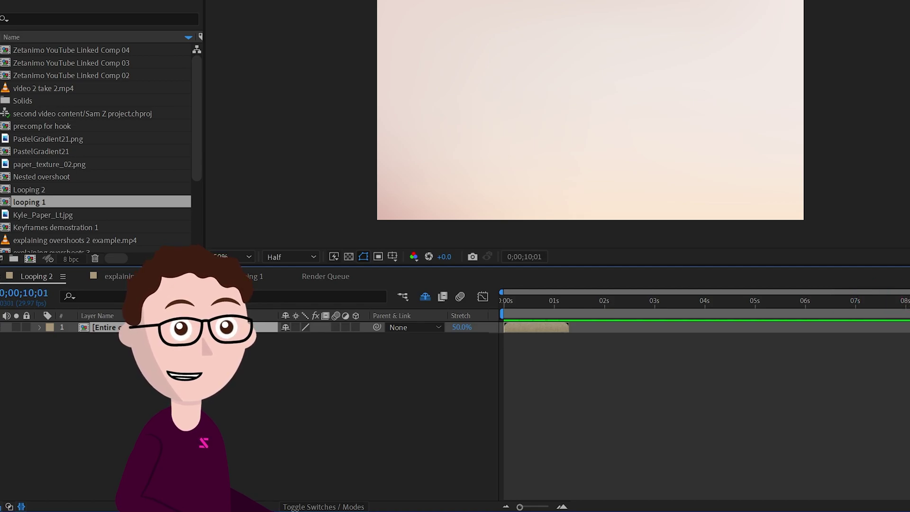
{"action": "key", "text": "b"}
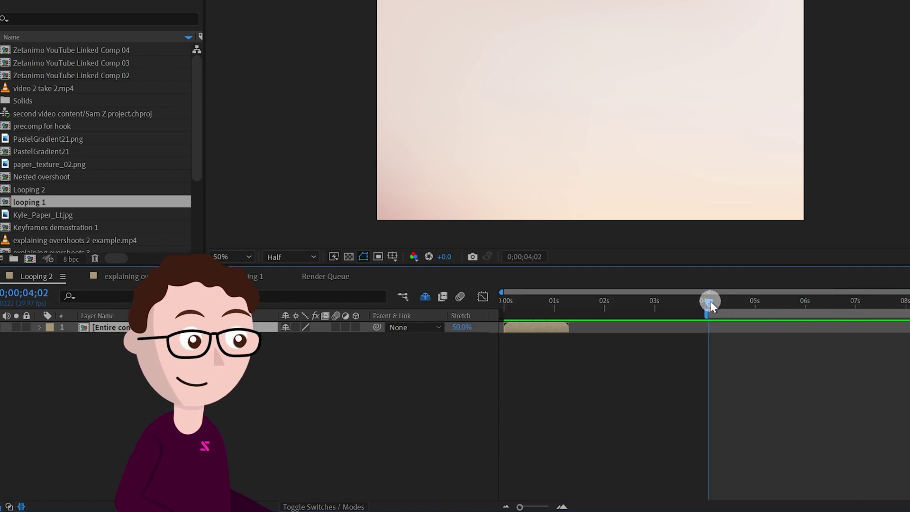
{"action": "double_click", "coordinate": [557, 307]}
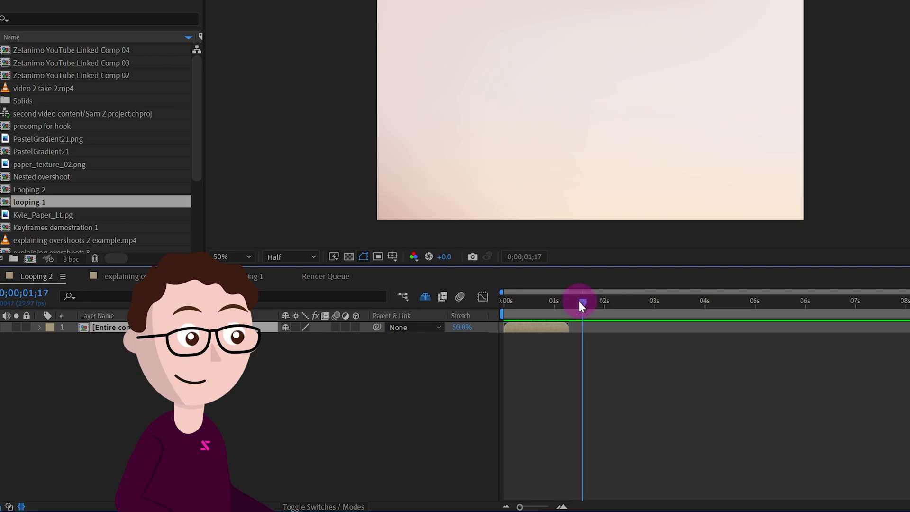
{"action": "left_click_drag", "start_coordinate": [580, 306], "coordinate": [634, 301]}
{"action": "key", "text": "n"}
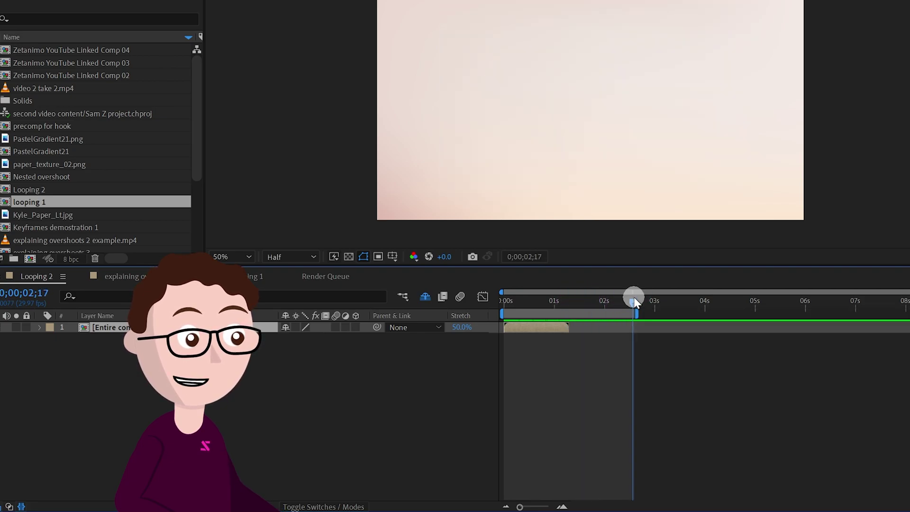
{"action": "key", "text": "space"}
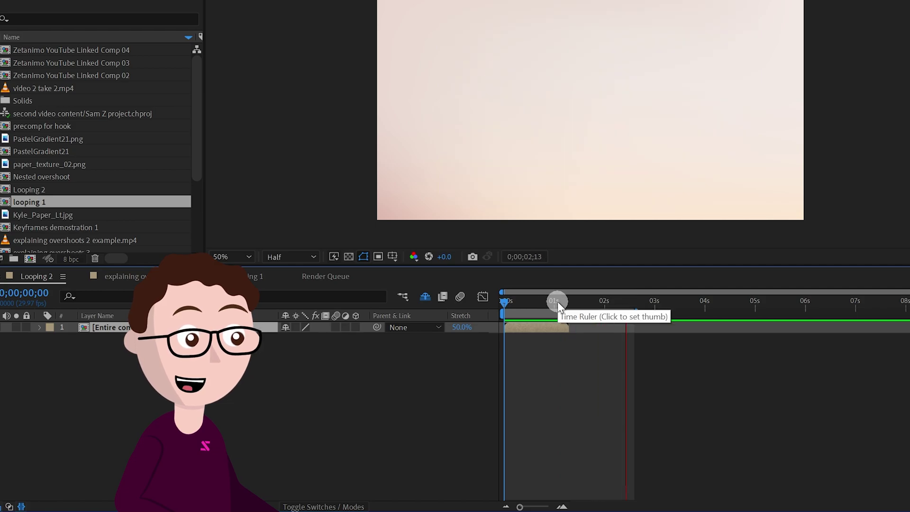
{"action": "left_click", "coordinate": [530, 302]}
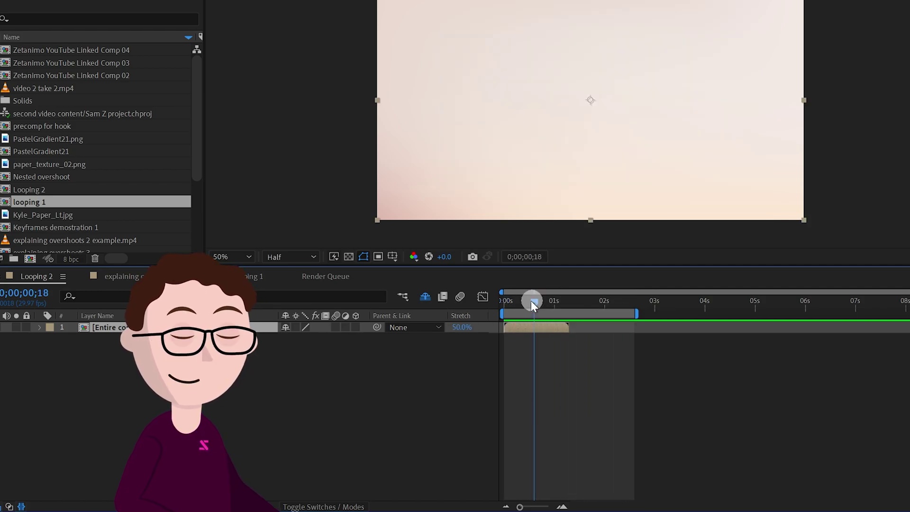
{"action": "left_click", "coordinate": [459, 328]}
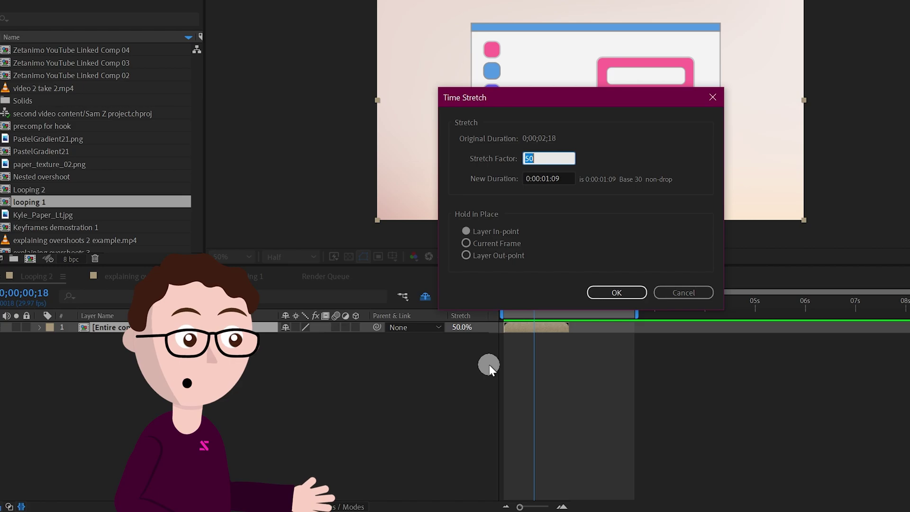
{"action": "type", "text": "300"}
{"action": "left_click", "coordinate": [616, 292]}
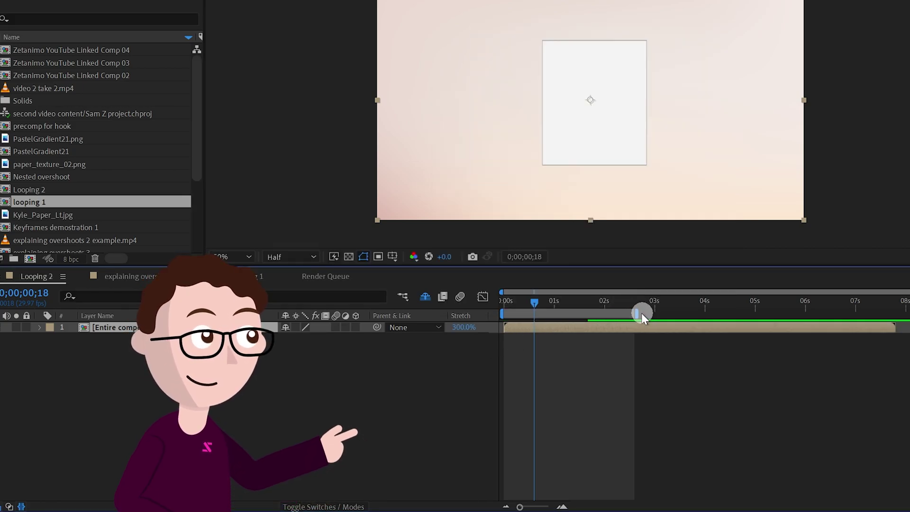
{"action": "left_click_drag", "start_coordinate": [641, 311], "coordinate": [895, 299]}
{"action": "left_click", "coordinate": [669, 301]}
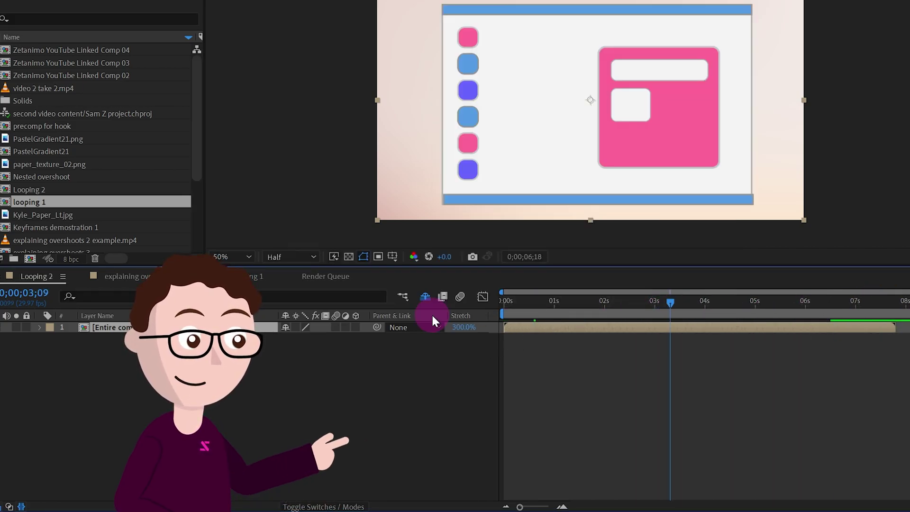
{"action": "key", "text": "space"}
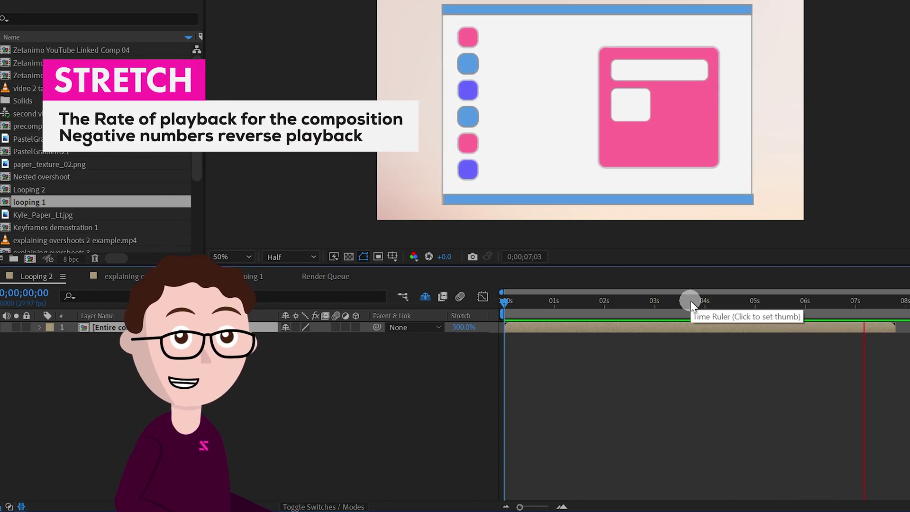
{"action": "left_click", "coordinate": [589, 309]}
{"action": "left_click", "coordinate": [462, 331]}
{"action": "type", "text": "100"}
{"action": "key", "text": "Return"}
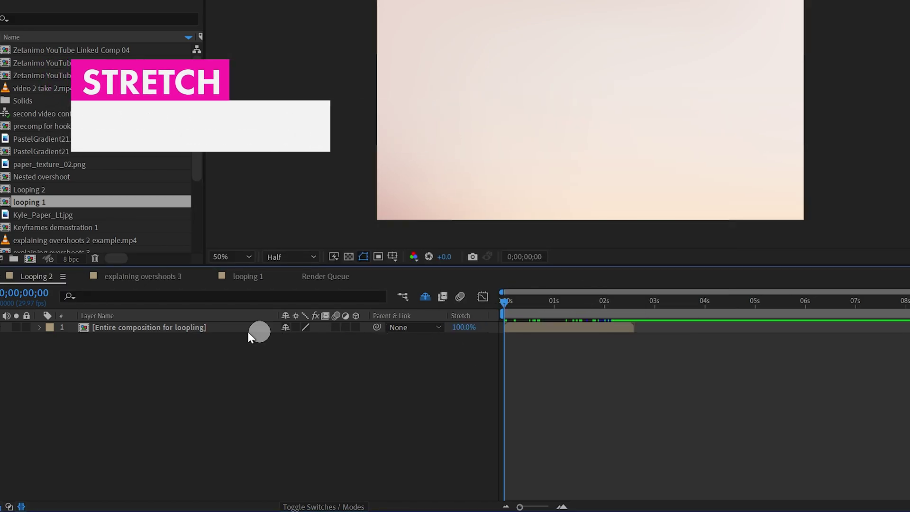
Duplicate the precomp layer and shift the top copy to start around 2.4 seconds
{"action": "left_click", "coordinate": [193, 331]}
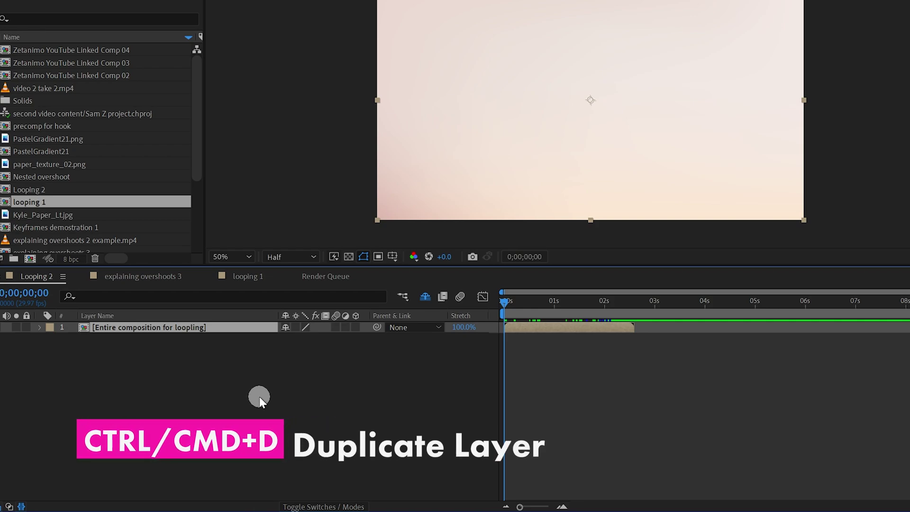
{"action": "key", "text": "ctrl+d"}
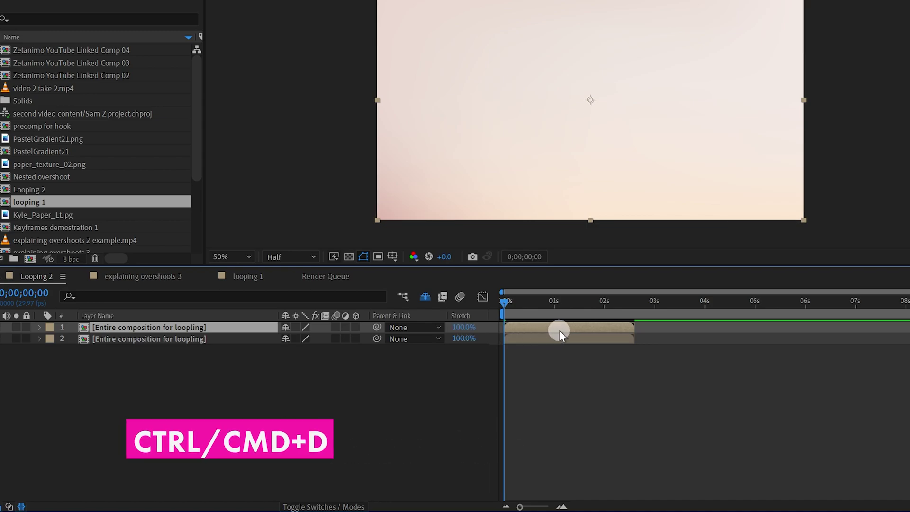
{"action": "left_click_drag", "start_coordinate": [559, 330], "coordinate": [681, 327]}
Set the copy's Stretch to -100%, start it at about 2.6 s, and preview from the start
{"action": "left_click", "coordinate": [464, 327]}
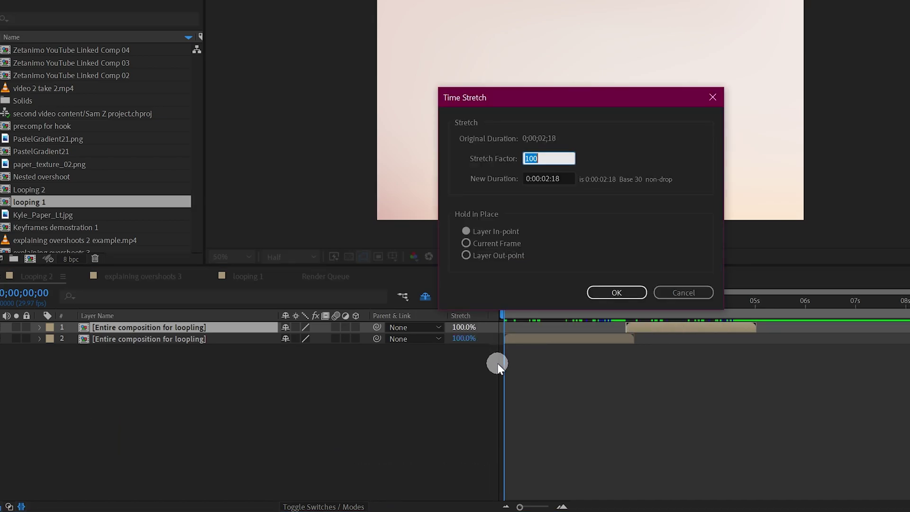
{"action": "type", "text": "-100"}
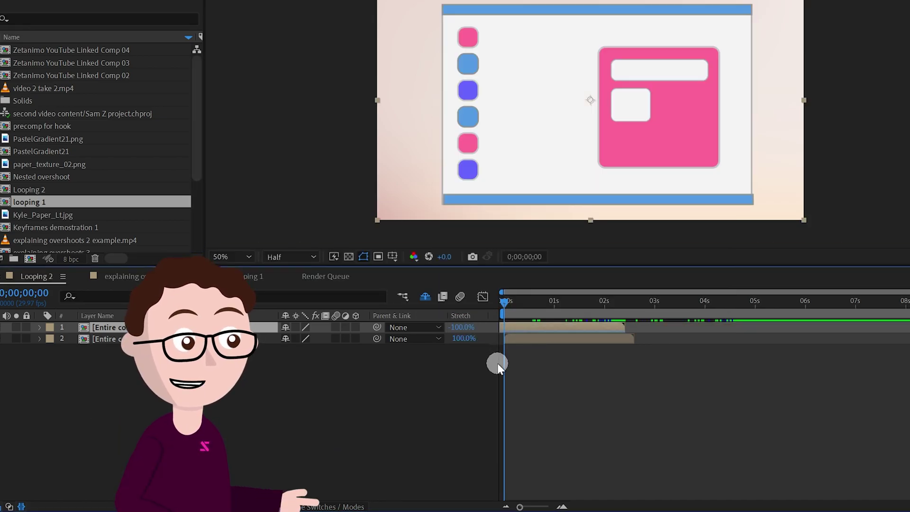
{"action": "left_click_drag", "start_coordinate": [529, 325], "coordinate": [766, 296]}
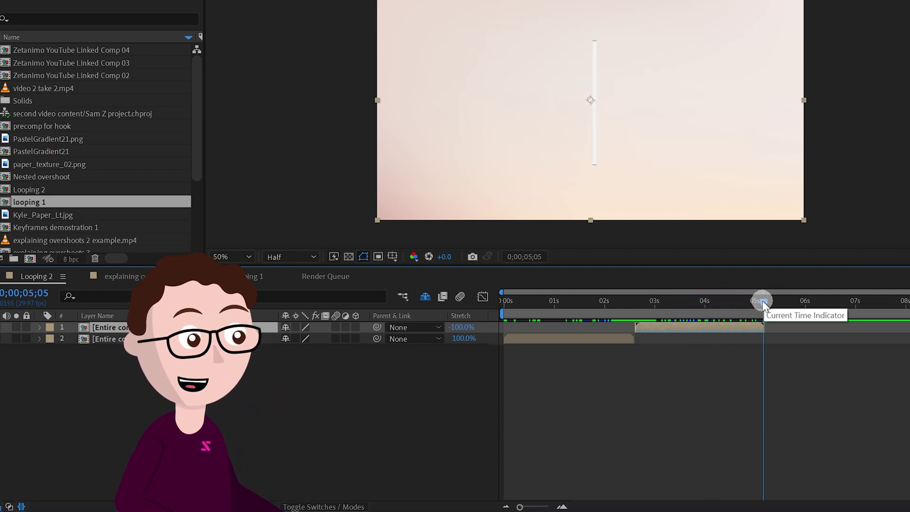
{"action": "left_click_drag", "start_coordinate": [763, 303], "coordinate": [370, 313]}
{"action": "key", "text": "space"}
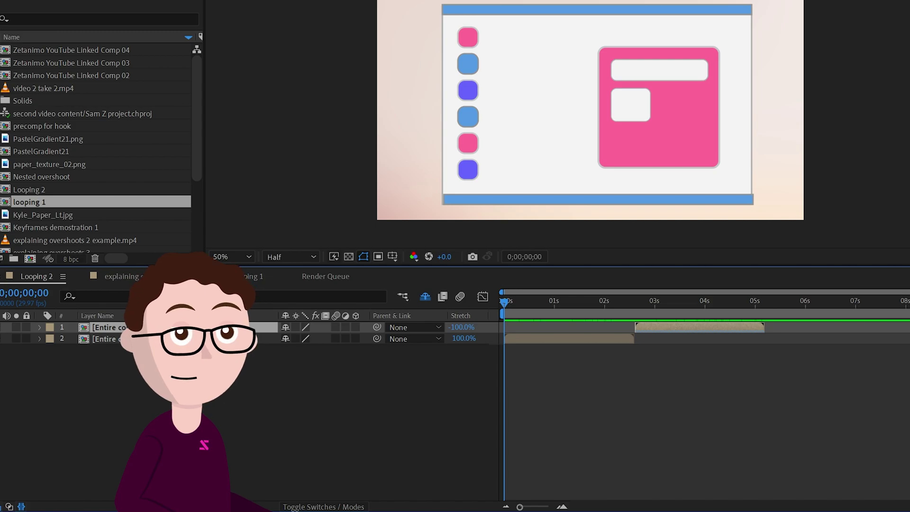
Stop the preview and duplicate both mockup layers with Ctrl+D
{"action": "key", "text": "space"}
{"action": "left_click", "coordinate": [612, 305]}
{"action": "left_click", "coordinate": [183, 338]}
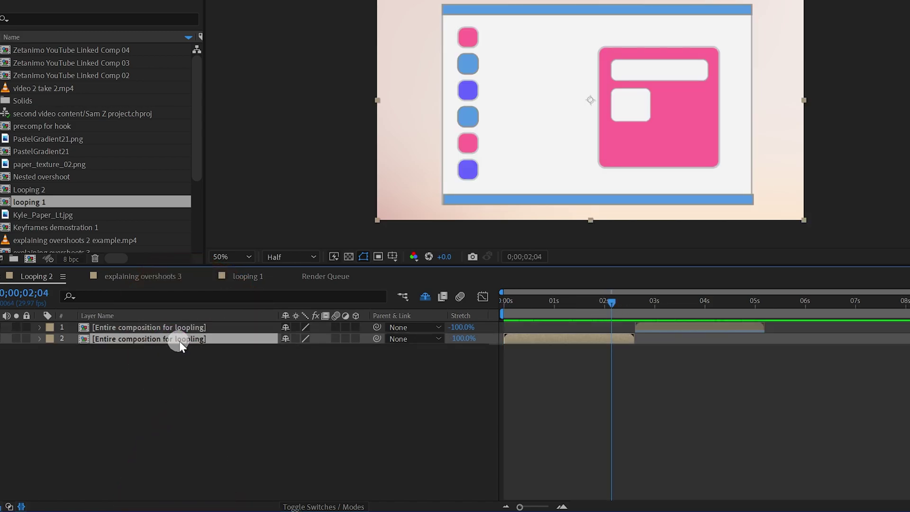
{"action": "left_click", "coordinate": [200, 327], "text": "shift"}
{"action": "key", "text": "ctrl+d"}
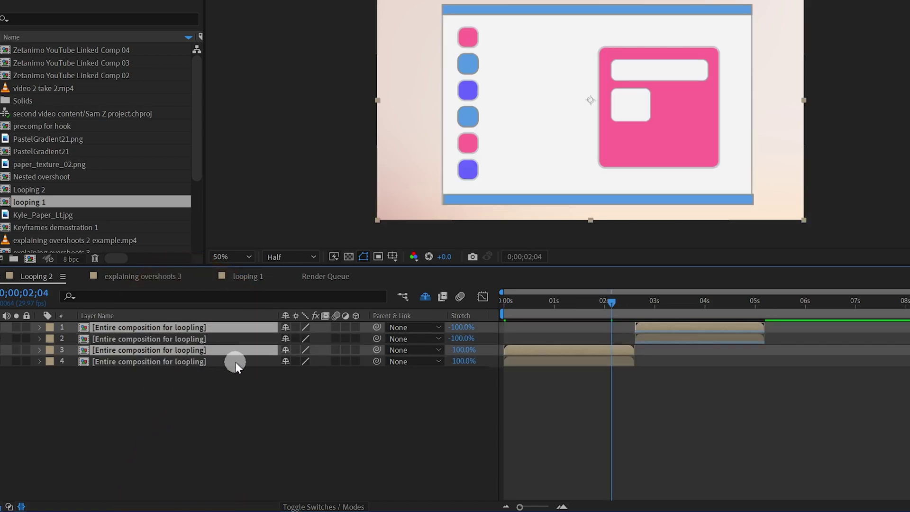
Reorder the reversed copy second in the stack and move both copies after the originals
{"action": "left_click_drag", "start_coordinate": [192, 354], "coordinate": [195, 335]}
{"action": "left_click", "coordinate": [652, 327], "text": "shift"}
{"action": "left_click_drag", "start_coordinate": [621, 337], "coordinate": [766, 314]}
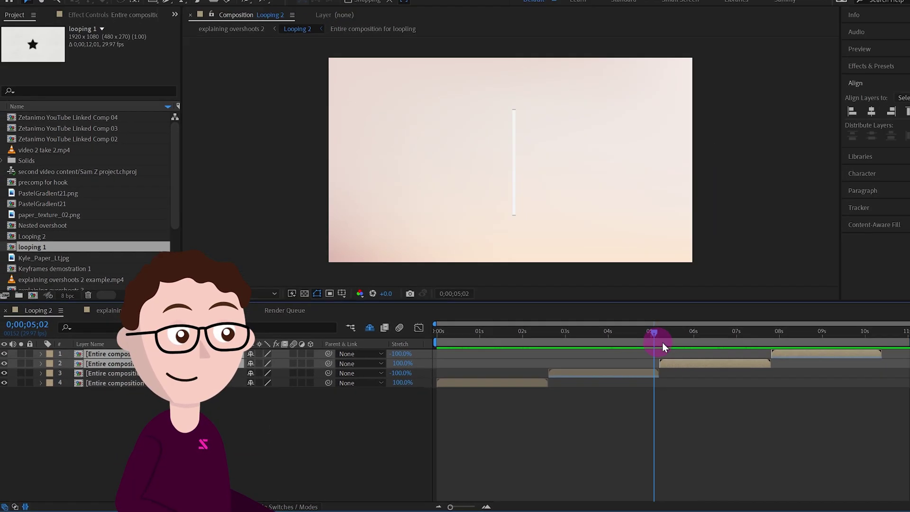
End the work area at 10;11 and preview the four chained layers from the start
{"action": "left_click_drag", "start_coordinate": [662, 342], "coordinate": [880, 331]}
{"action": "left_click_drag", "start_coordinate": [828, 342], "coordinate": [828, 340]}
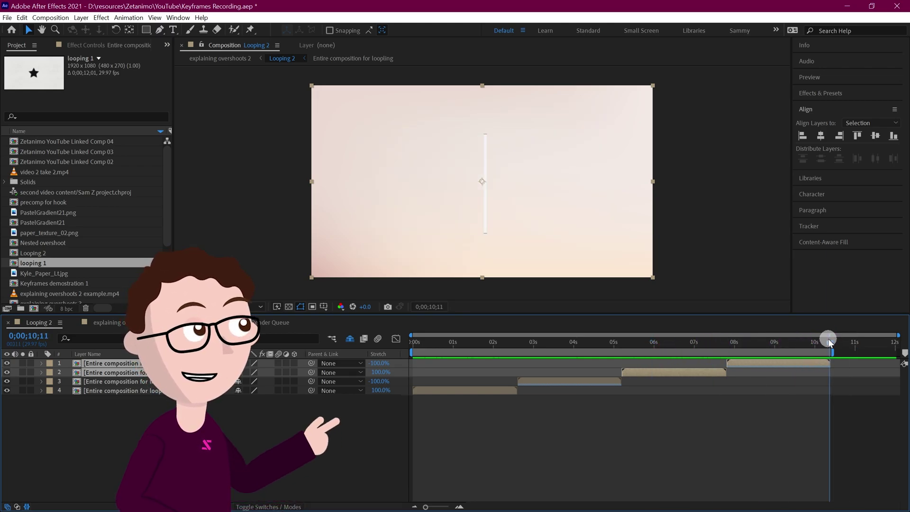
{"action": "key", "text": "n"}
{"action": "key", "text": "Home"}
{"action": "key", "text": "space"}
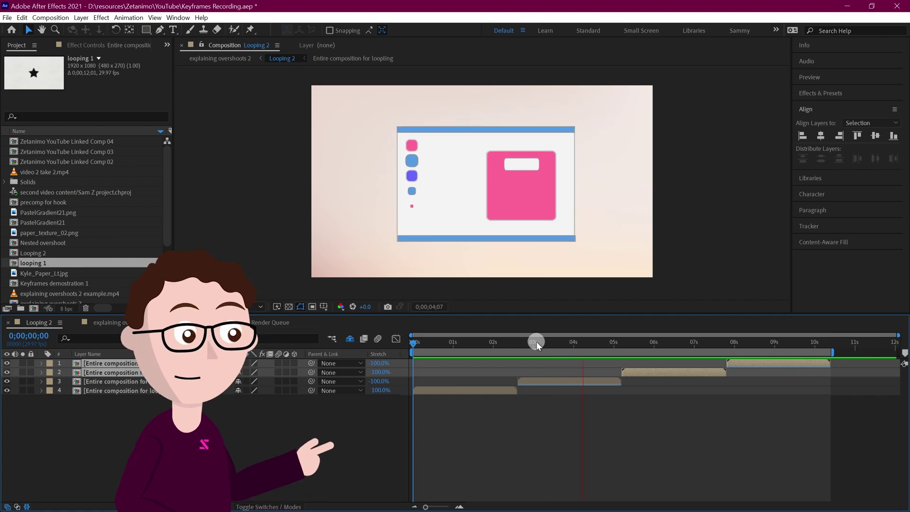
Stop and replay the preview of the single forward-playing mockup layer, then return to the start
{"action": "left_click_drag", "start_coordinate": [536, 341], "coordinate": [542, 343]}
{"action": "key", "text": "space"}
{"action": "key", "text": "Home"}
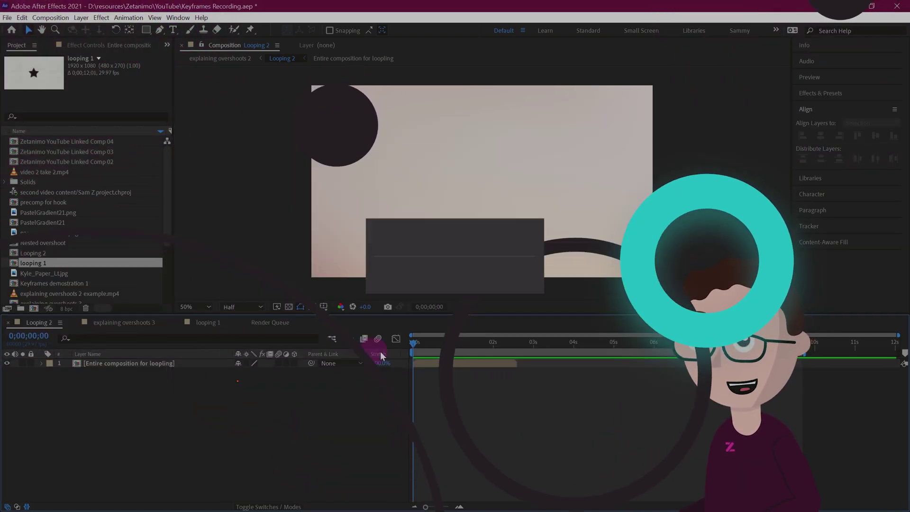
Scrub through the mockup animation and play a preview from the start
{"action": "left_click_drag", "start_coordinate": [496, 351], "coordinate": [350, 368]}
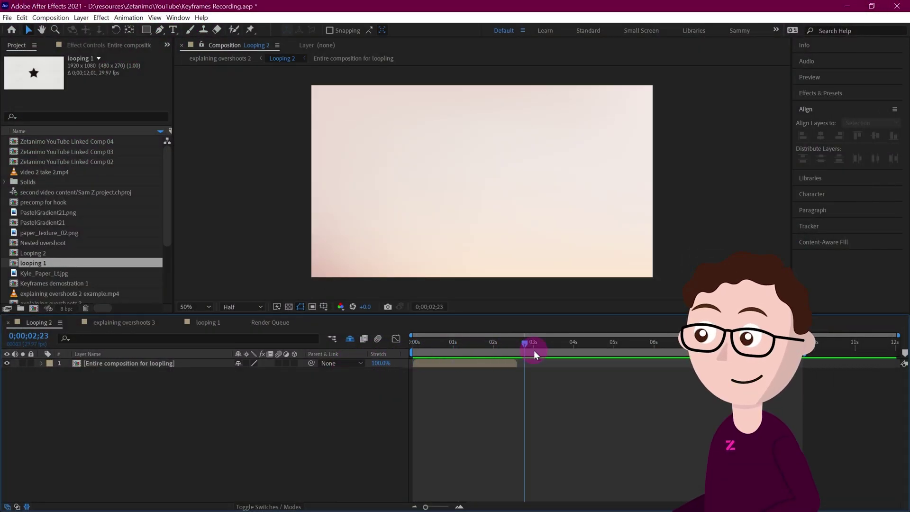
{"action": "left_click_drag", "start_coordinate": [533, 355], "coordinate": [365, 367]}
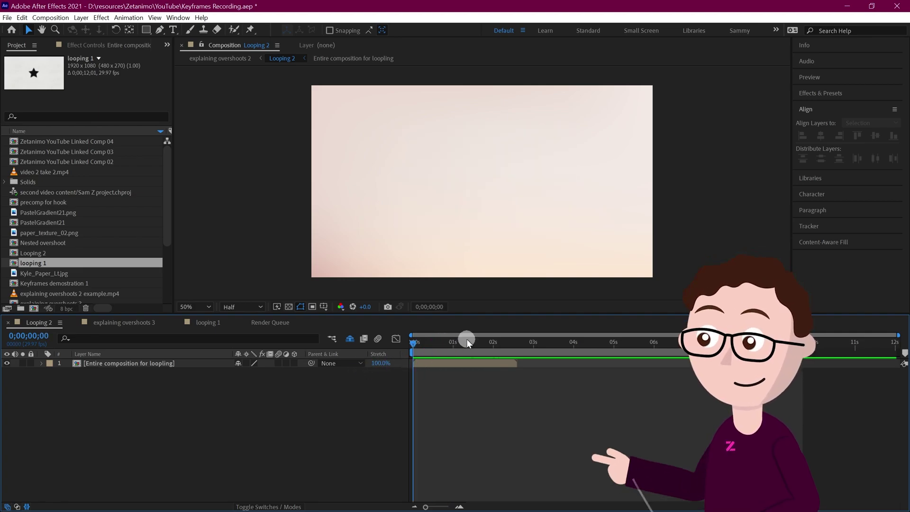
{"action": "key", "text": "space"}
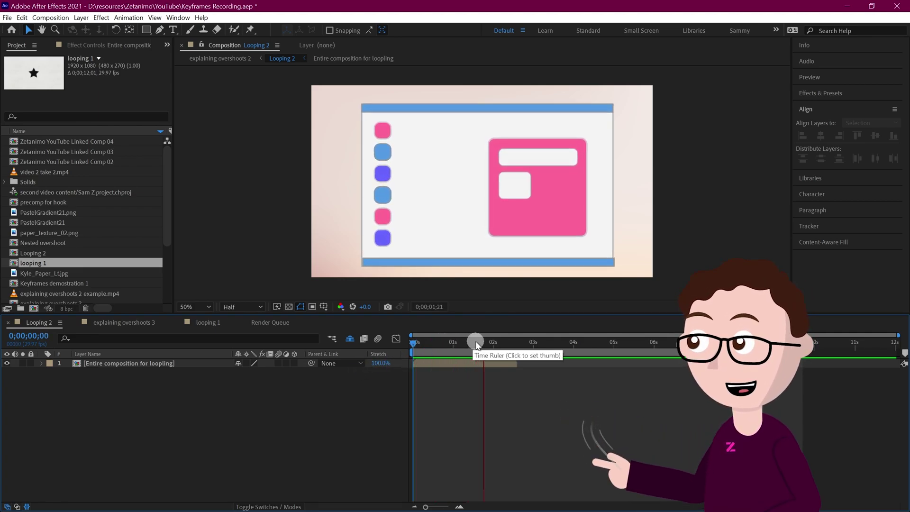
{"action": "left_click", "coordinate": [238, 364]}
Enable time remapping on the 'Entire composition for looping' layer via Time > Enable Time Remapping
{"action": "right_click", "coordinate": [427, 365]}
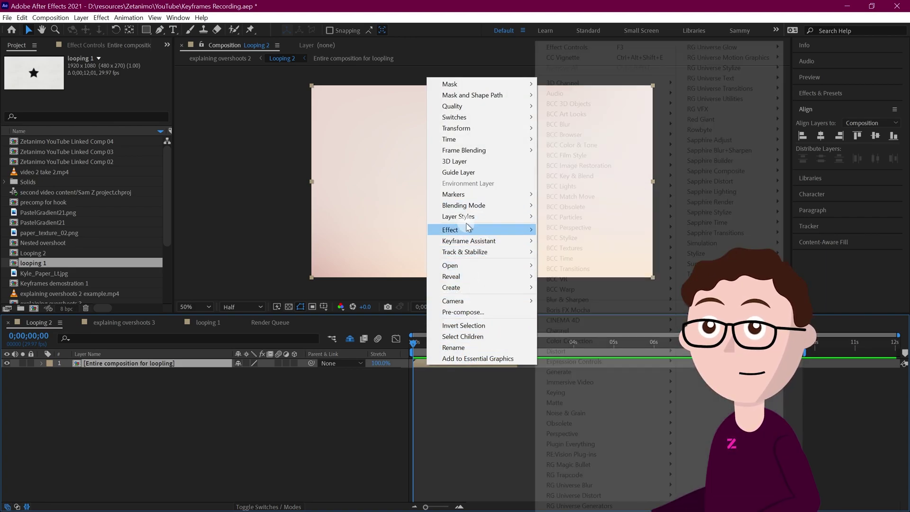
{"action": "mouse_move", "coordinate": [451, 140]}
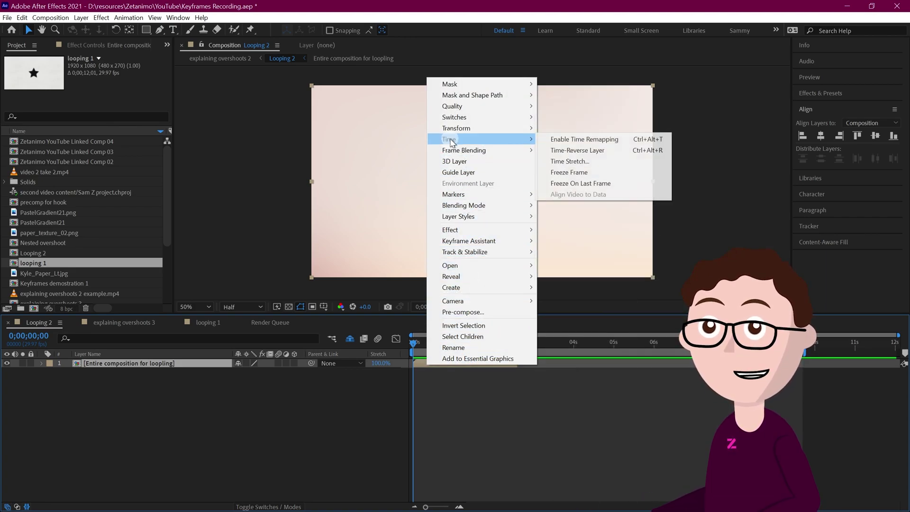
{"action": "left_click", "coordinate": [581, 140]}
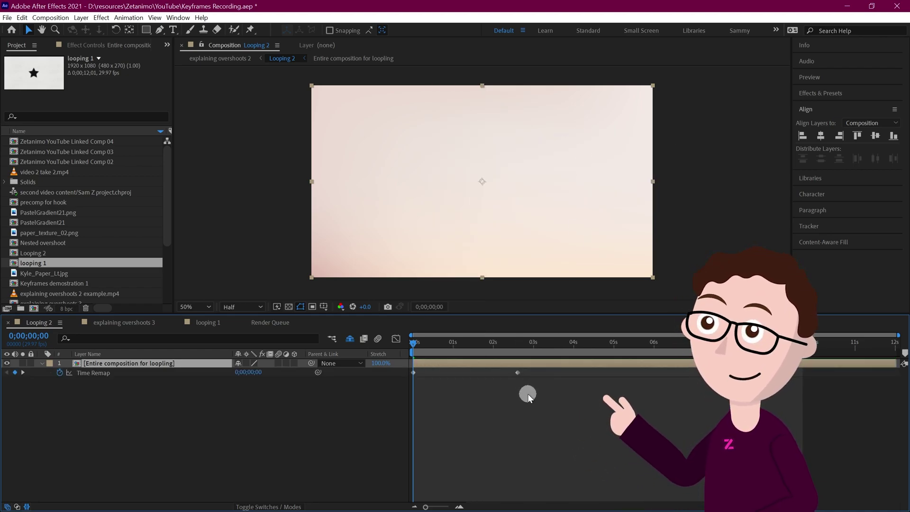
{"action": "left_click_drag", "start_coordinate": [502, 341], "coordinate": [484, 350]}
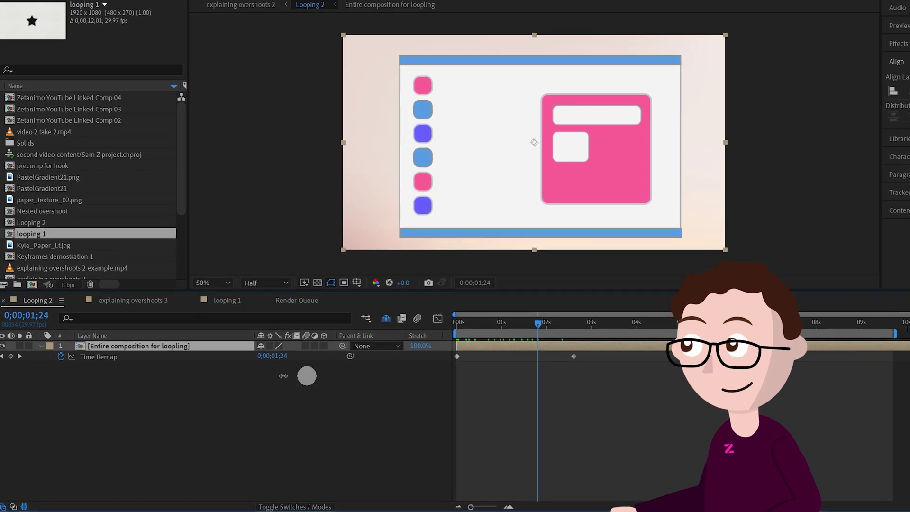
{"action": "left_click", "coordinate": [97, 366]}
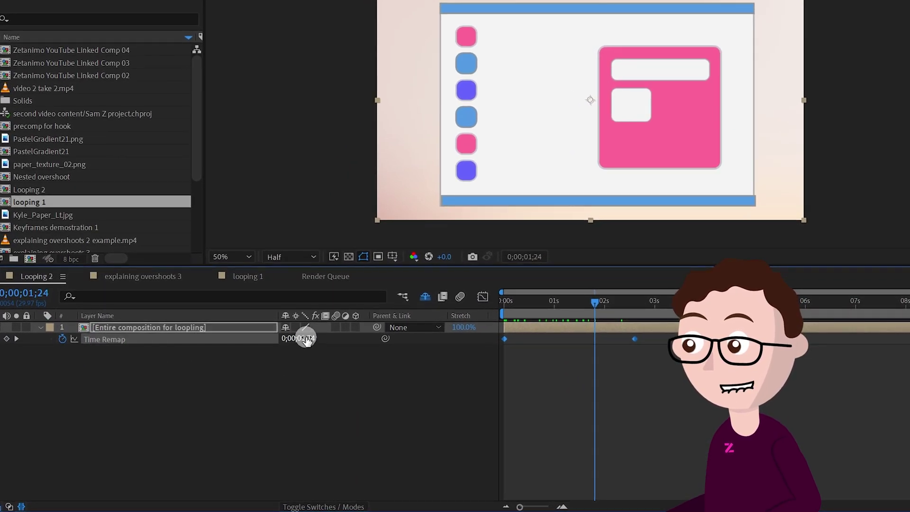
{"action": "left_click_drag", "start_coordinate": [594, 304], "coordinate": [390, 329]}
{"action": "mouse_move", "coordinate": [621, 304]}
{"action": "left_mouse_down"}
{"action": "mouse_move", "coordinate": [633, 303]}
{"action": "mouse_move", "coordinate": [604, 316]}
{"action": "mouse_move", "coordinate": [521, 323]}
{"action": "mouse_move", "coordinate": [646, 309]}
{"action": "mouse_move", "coordinate": [561, 321]}
{"action": "mouse_move", "coordinate": [632, 306]}
{"action": "mouse_move", "coordinate": [729, 305]}
{"action": "mouse_move", "coordinate": [593, 328]}
{"action": "mouse_move", "coordinate": [506, 320]}
{"action": "mouse_move", "coordinate": [632, 313]}
{"action": "left_mouse_up"}
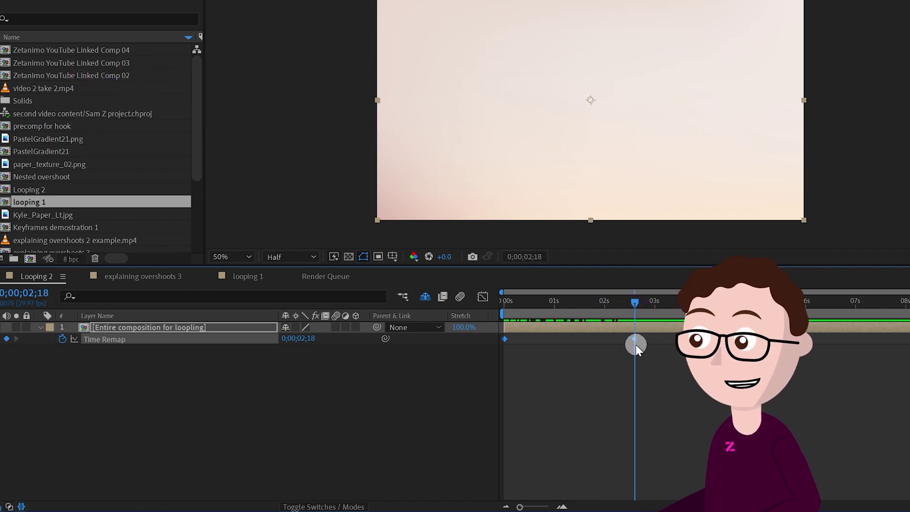
{"action": "left_click_drag", "start_coordinate": [637, 306], "coordinate": [635, 309]}
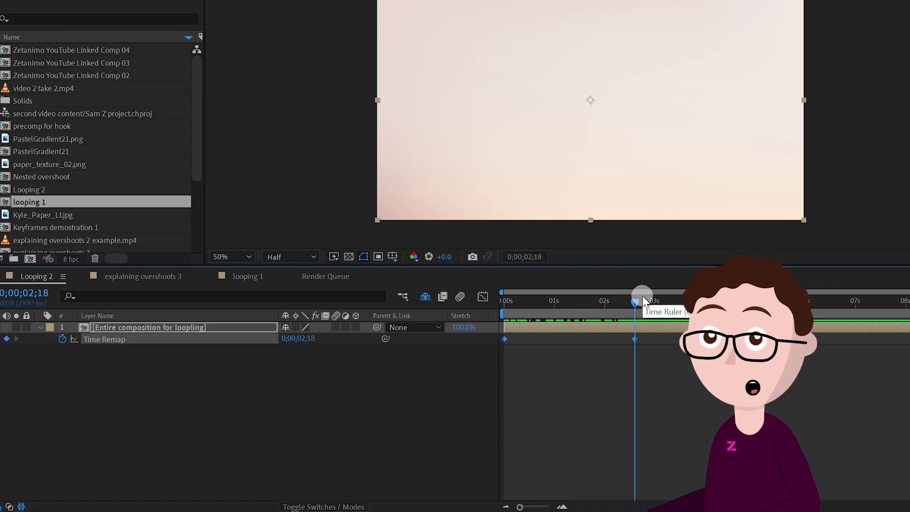
{"action": "left_click", "coordinate": [563, 366]}
{"action": "left_click", "coordinate": [484, 327]}
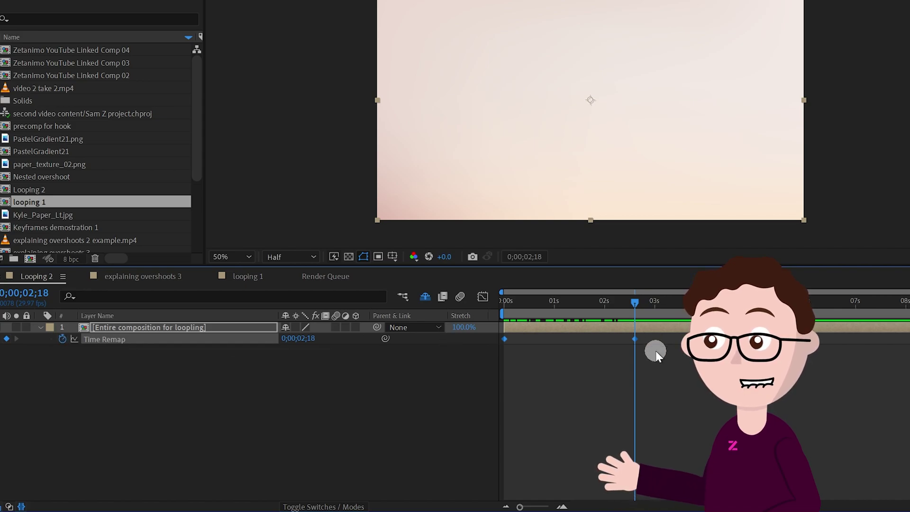
Add a loopOut expression with type "pingpong" to Time Remap and preview from the start
{"action": "left_click", "coordinate": [62, 338], "text": "alt"}
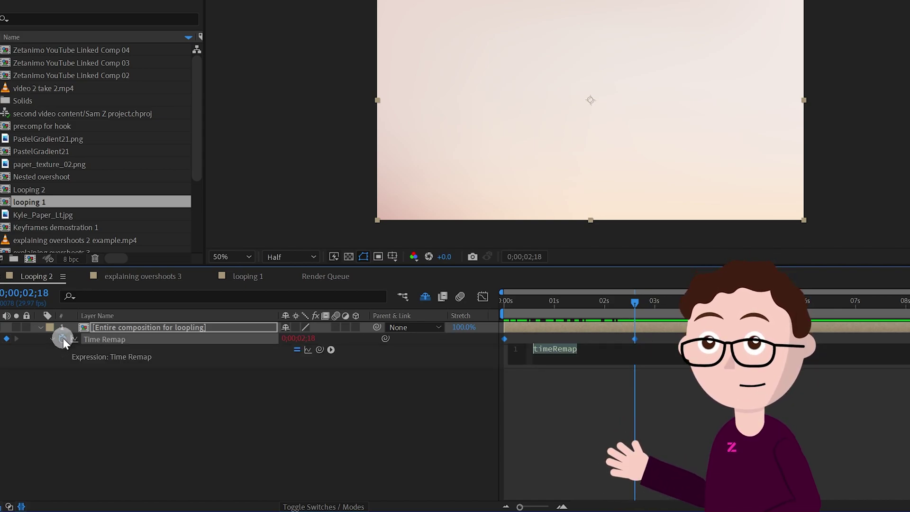
{"action": "left_click", "coordinate": [331, 349]}
{"action": "mouse_move", "coordinate": [379, 271]}
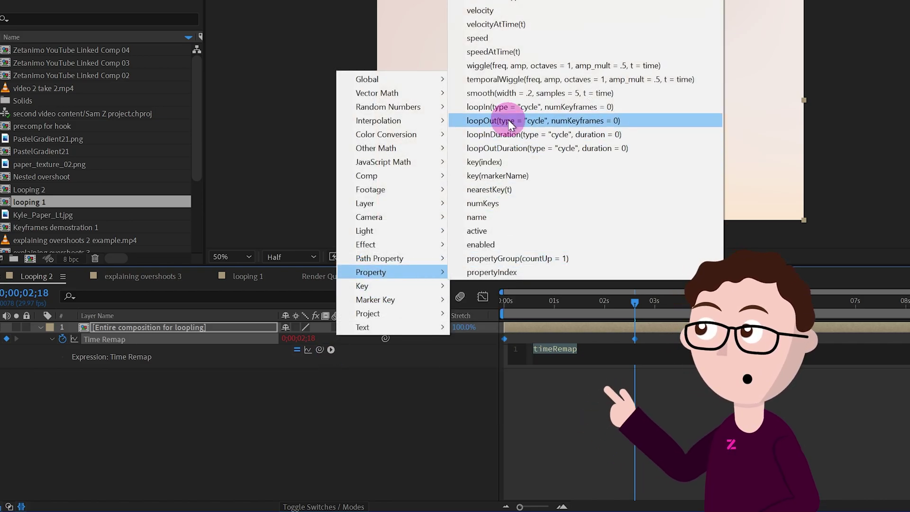
{"action": "left_click", "coordinate": [509, 124]}
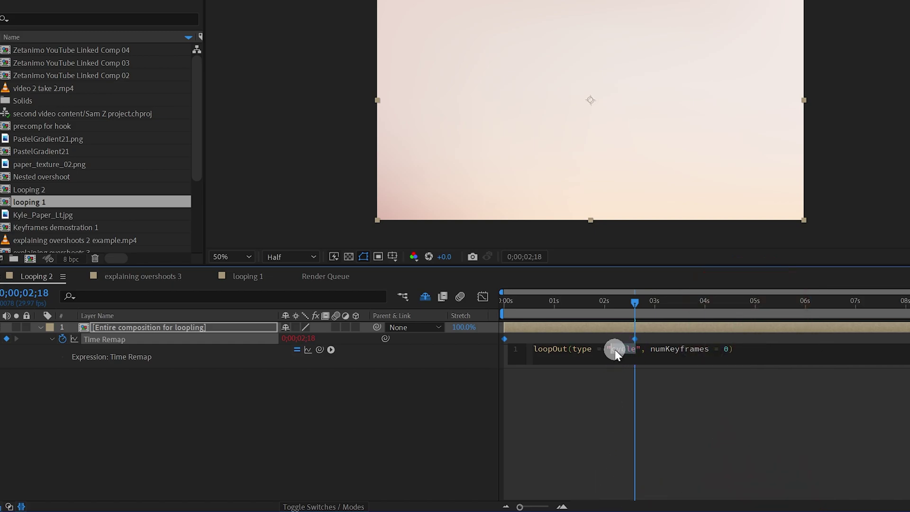
{"action": "type", "text": "pingpong"}
{"action": "left_click", "coordinate": [670, 390]}
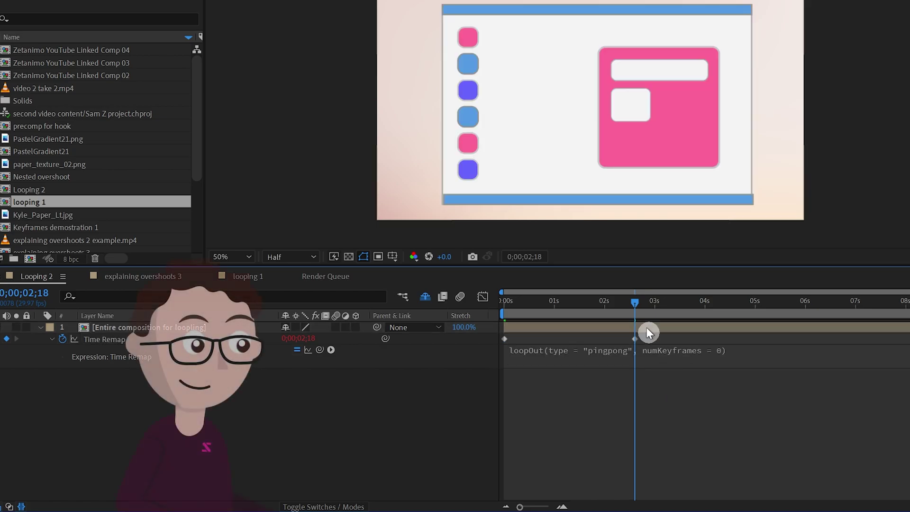
{"action": "key", "text": "Home"}
{"action": "key", "text": "space"}
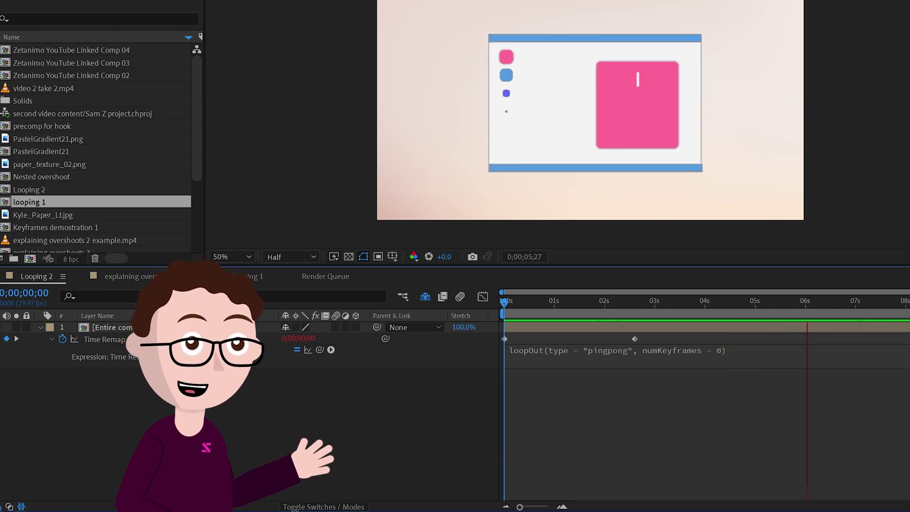
Pull the end Time Remap keyframe to about 1 second and preview the faster loop
{"action": "left_click", "coordinate": [640, 326]}
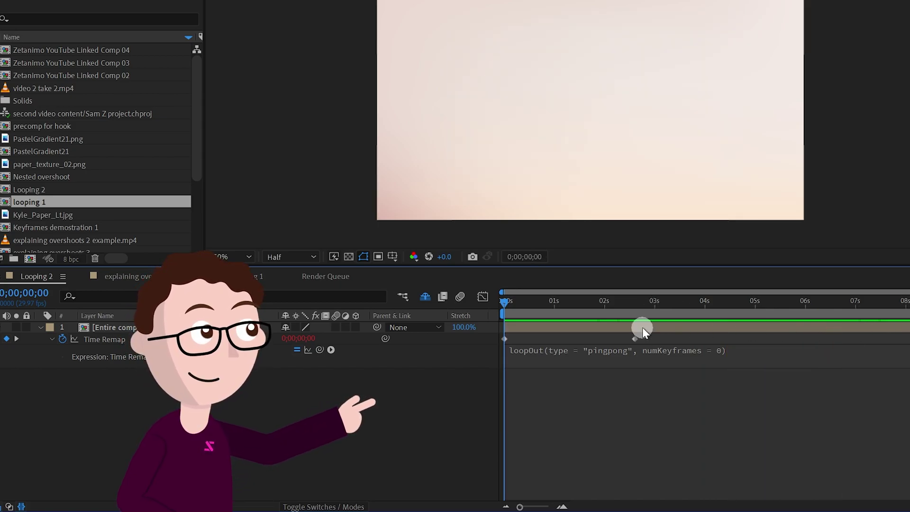
{"action": "left_click_drag", "start_coordinate": [727, 291], "coordinate": [630, 307]}
{"action": "left_click_drag", "start_coordinate": [636, 340], "coordinate": [557, 339]}
{"action": "left_click_drag", "start_coordinate": [560, 303], "coordinate": [439, 305]}
{"action": "key", "text": "space"}
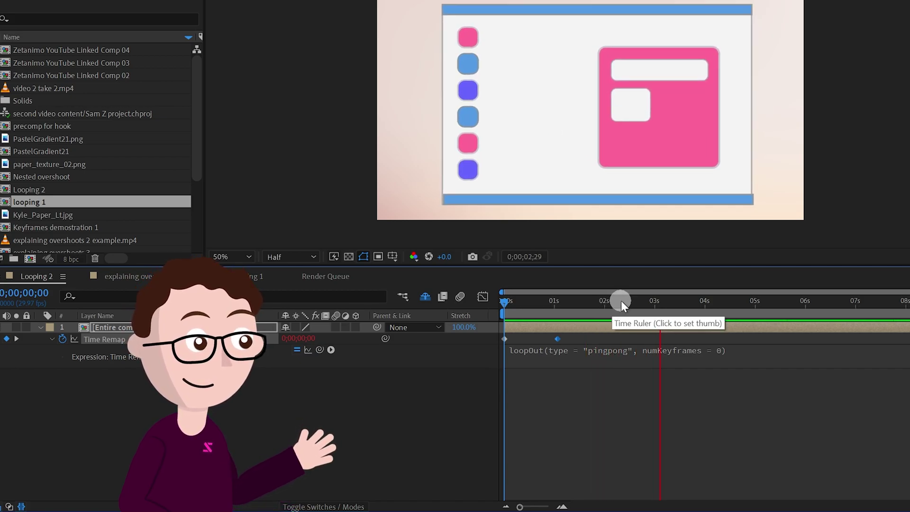
{"action": "left_click", "coordinate": [696, 302]}
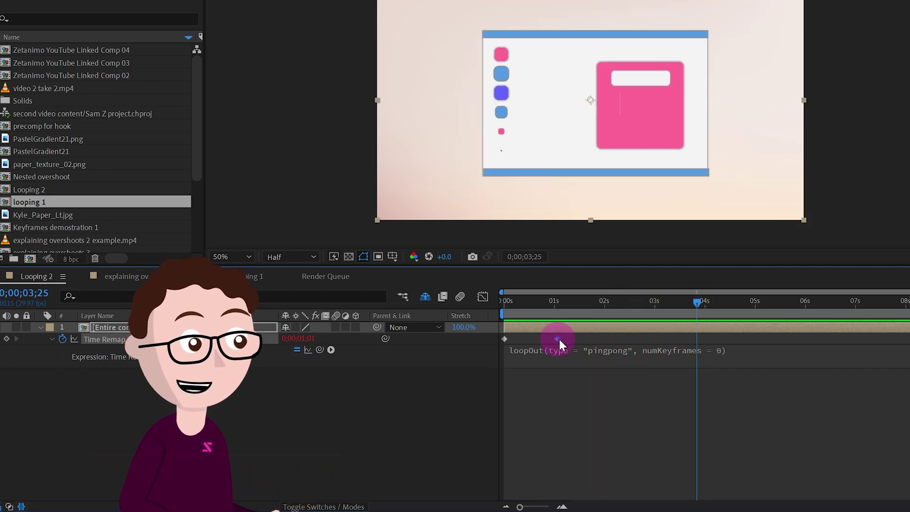
Move the end keyframe past 4 seconds, preview, then settle it at 0;00;04;17 and deselect
{"action": "left_click_drag", "start_coordinate": [557, 339], "coordinate": [733, 339]}
{"action": "left_click_drag", "start_coordinate": [686, 308], "coordinate": [608, 308]}
{"action": "key", "text": "space"}
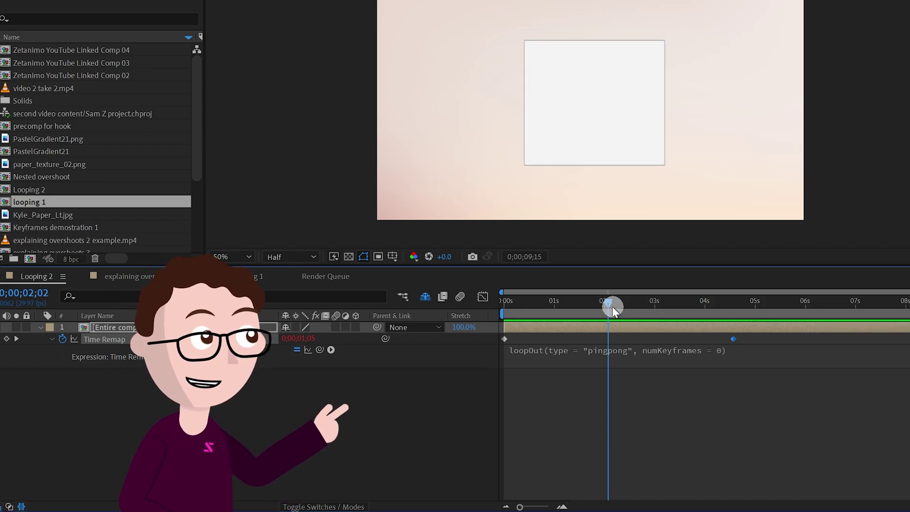
{"action": "mouse_move", "coordinate": [733, 340]}
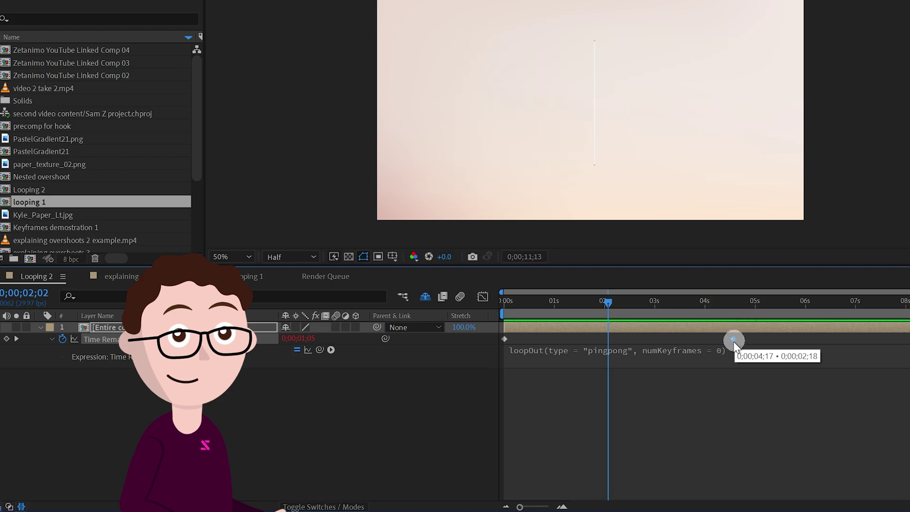
{"action": "left_click_drag", "start_coordinate": [734, 340], "coordinate": [653, 344]}
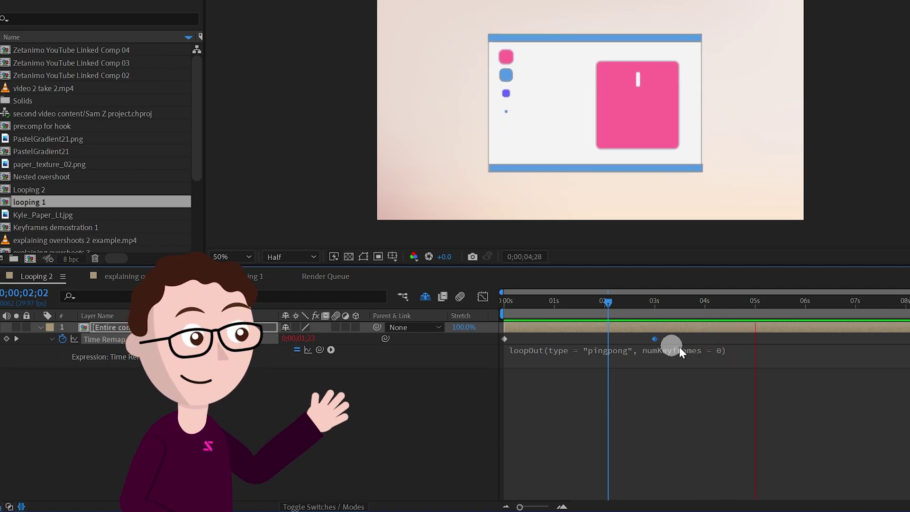
{"action": "left_click", "coordinate": [504, 319]}
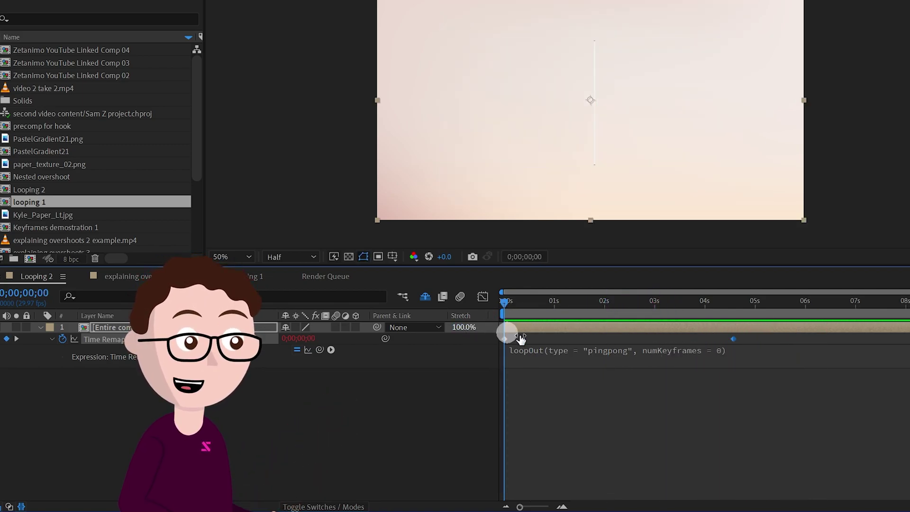
{"action": "left_click", "coordinate": [520, 339]}
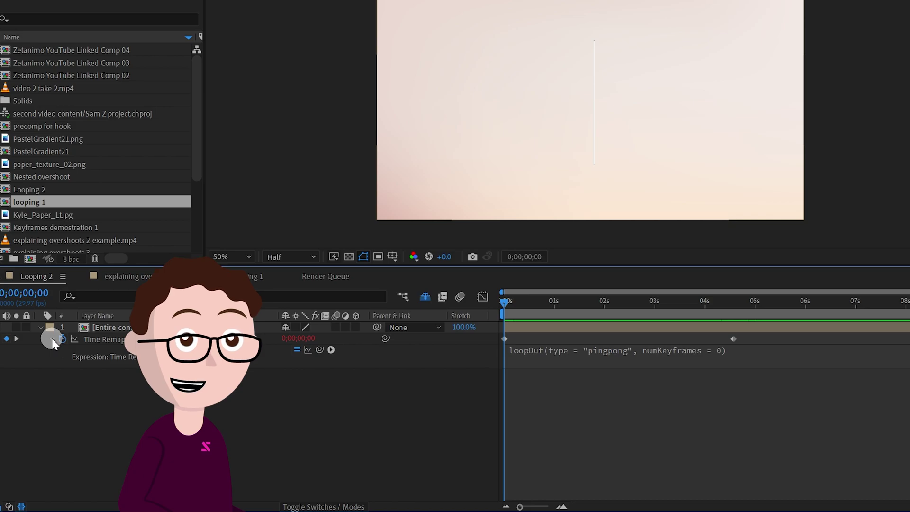
{"action": "left_click", "coordinate": [81, 338]}
Remove the pingpong expression and move the end Time Remap keyframe from 5 to 2 seconds
{"action": "left_click", "coordinate": [325, 351]}
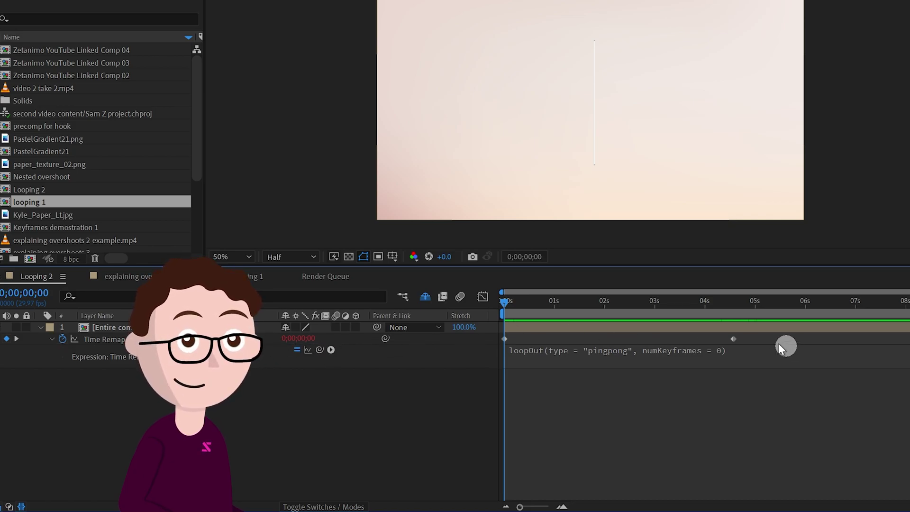
{"action": "left_click_drag", "start_coordinate": [734, 338], "coordinate": [605, 337]}
{"action": "left_click", "coordinate": [605, 304]}
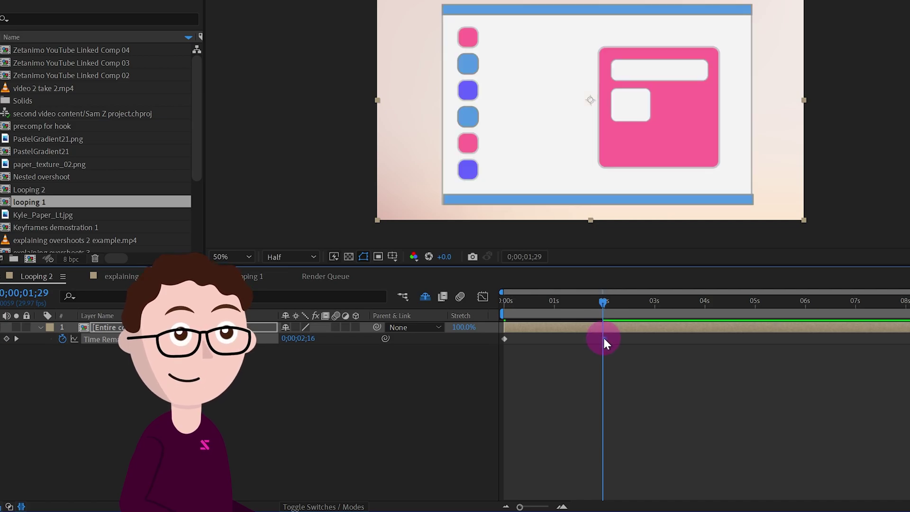
{"action": "left_click_drag", "start_coordinate": [603, 302], "coordinate": [705, 304]}
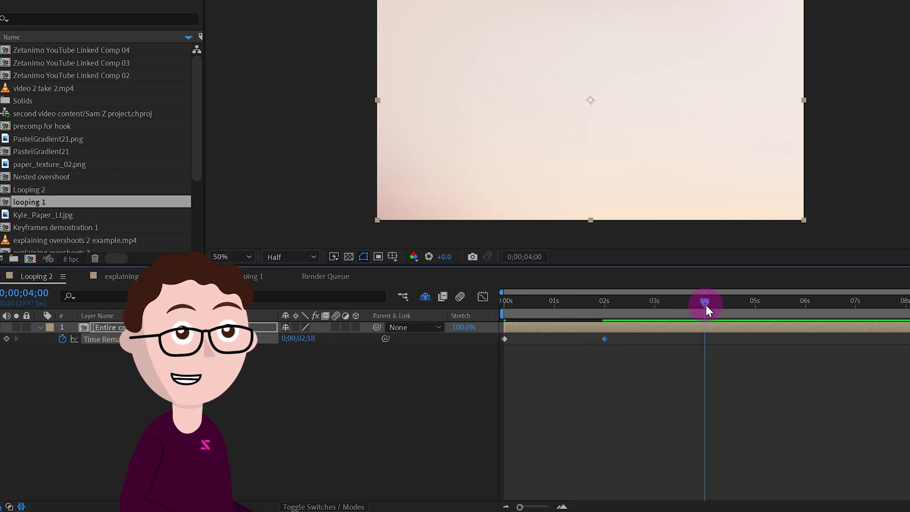
Copy the 0-second keyframe to 4 seconds and scrub through the first four seconds
{"action": "left_click", "coordinate": [505, 340]}
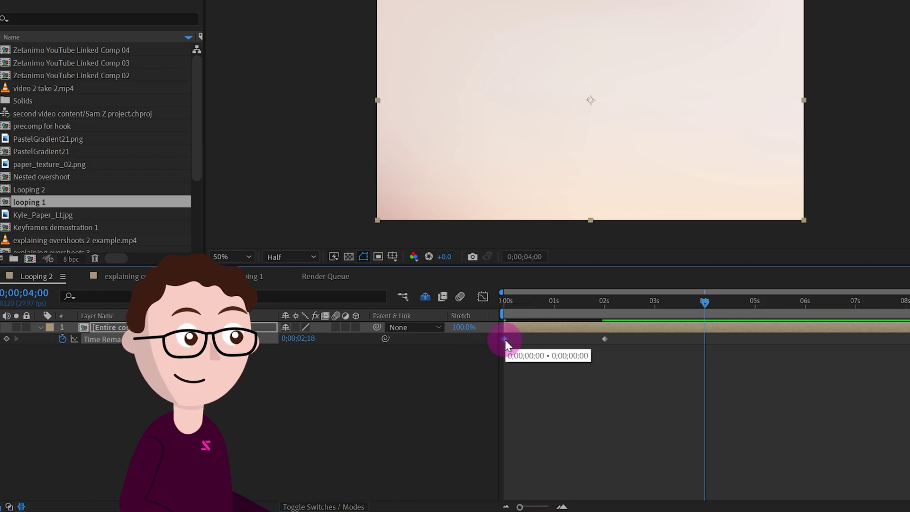
{"action": "mouse_move", "coordinate": [505, 339]}
{"action": "left_mouse_down"}
{"action": "mouse_move", "coordinate": [626, 330]}
{"action": "mouse_move", "coordinate": [509, 341]}
{"action": "left_mouse_up"}
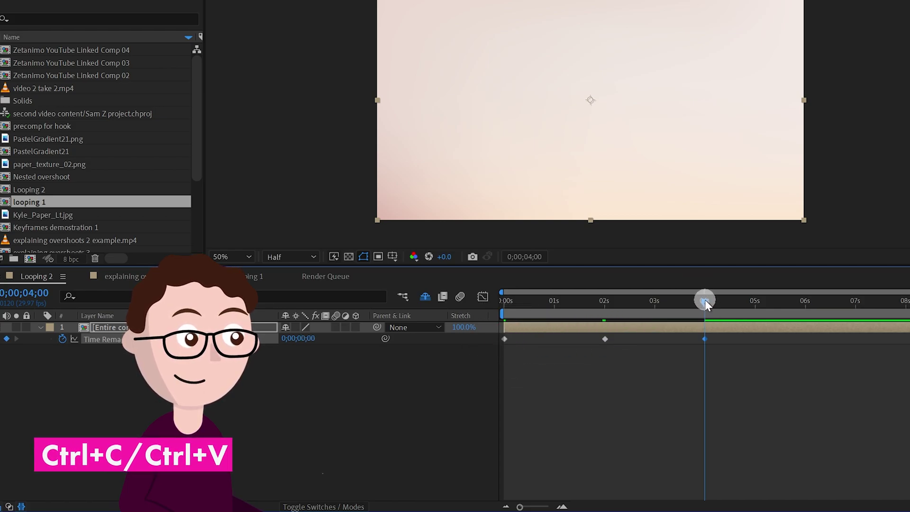
{"action": "left_click_drag", "start_coordinate": [703, 300], "coordinate": [502, 349]}
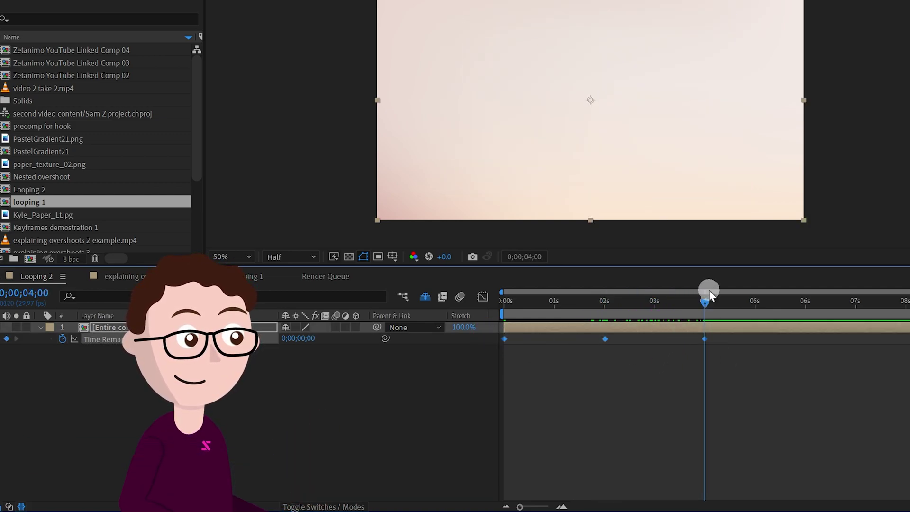
{"action": "mouse_move", "coordinate": [698, 303]}
{"action": "left_mouse_down"}
{"action": "mouse_move", "coordinate": [503, 305]}
{"action": "mouse_move", "coordinate": [704, 306]}
{"action": "left_mouse_up"}
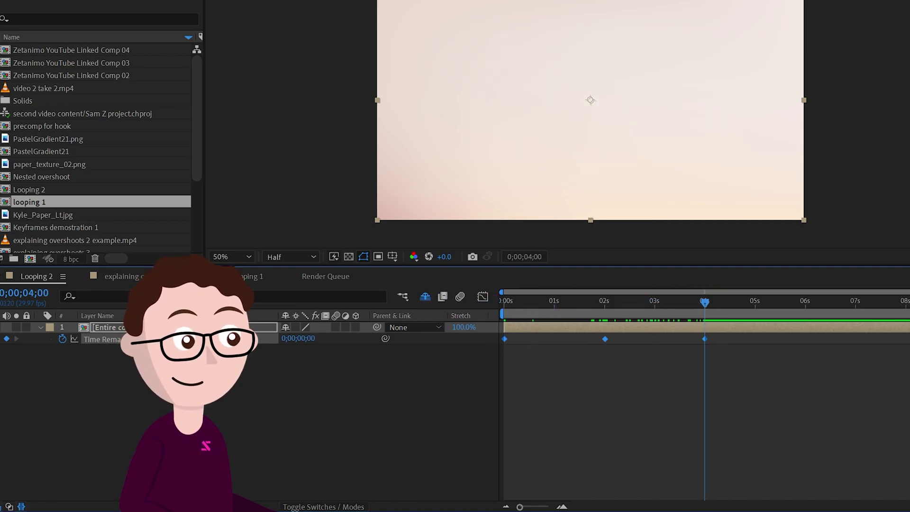
Apply loopOut(type = "cycle") to Time Remap from the expression menu and preview the loop
{"action": "left_click", "coordinate": [62, 340], "text": "alt"}
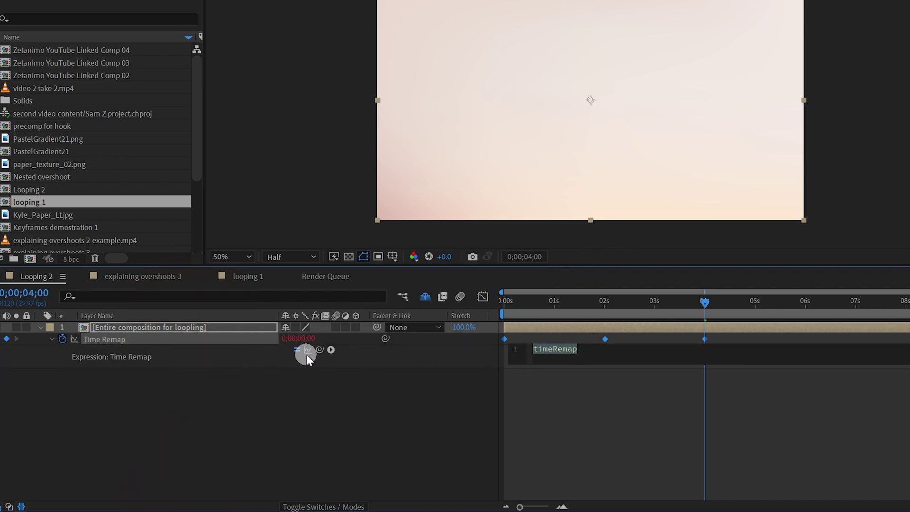
{"action": "left_click", "coordinate": [330, 350]}
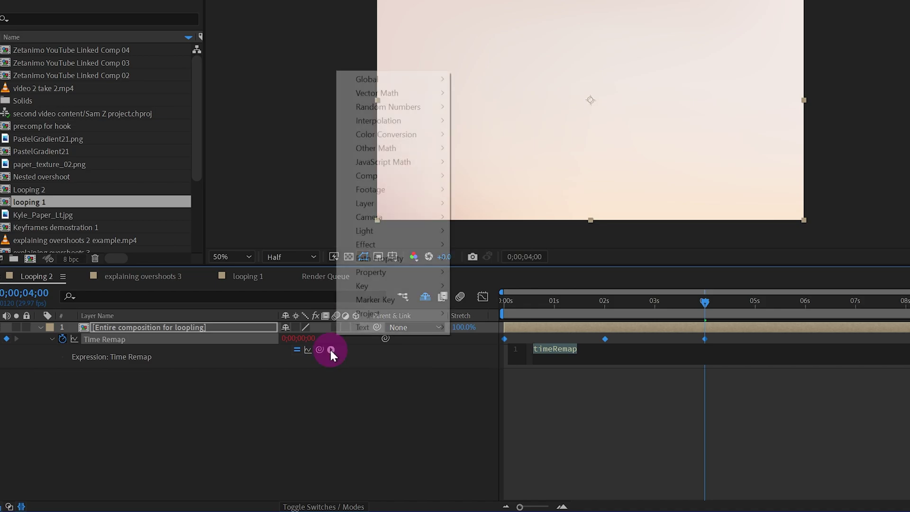
{"action": "mouse_move", "coordinate": [410, 317]}
{"action": "mouse_move", "coordinate": [435, 272]}
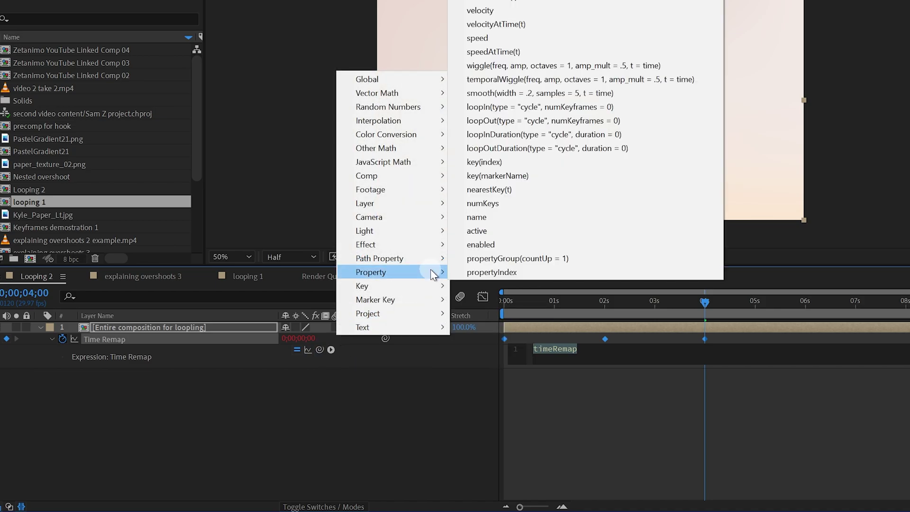
{"action": "left_click", "coordinate": [515, 124]}
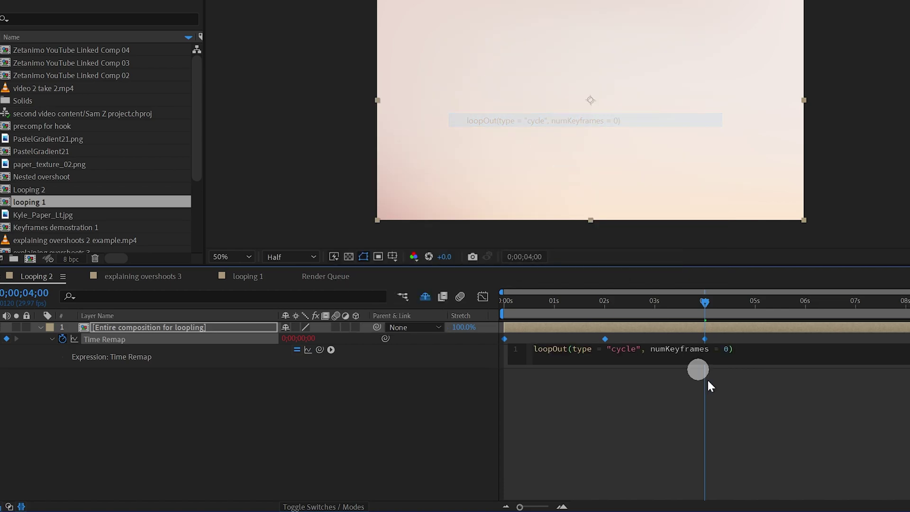
{"action": "left_click_drag", "start_coordinate": [706, 303], "coordinate": [680, 302]}
{"action": "key", "text": "space"}
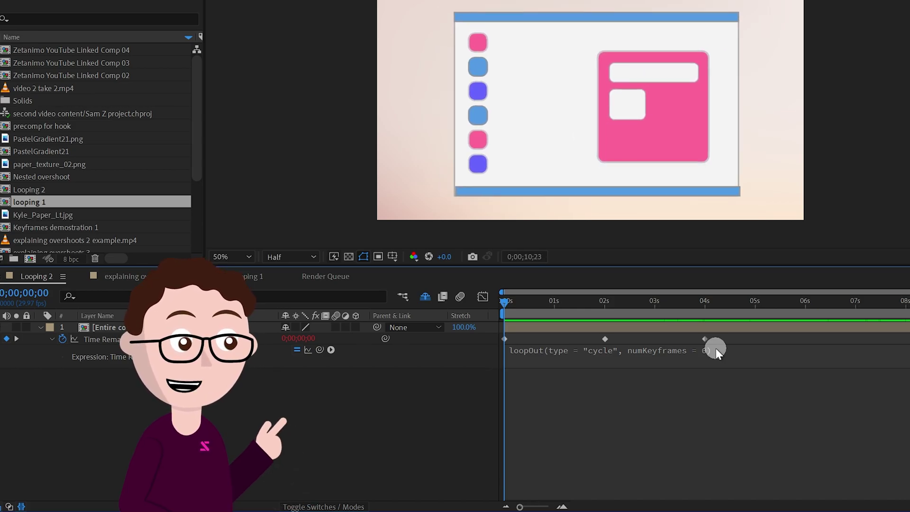
Pull the 4-second keyframe toward 3 seconds and shift the keyframes later in time
{"action": "left_click_drag", "start_coordinate": [704, 342], "coordinate": [629, 341]}
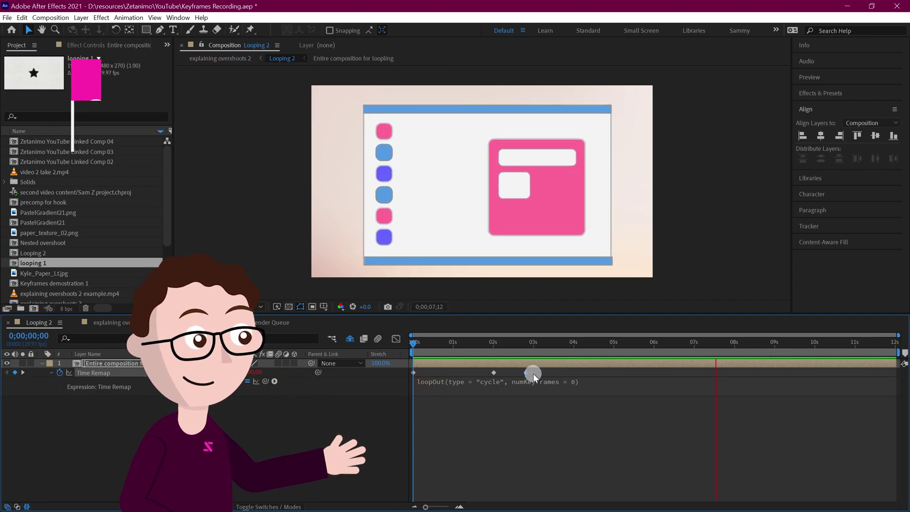
{"action": "left_click_drag", "start_coordinate": [532, 372], "coordinate": [564, 371]}
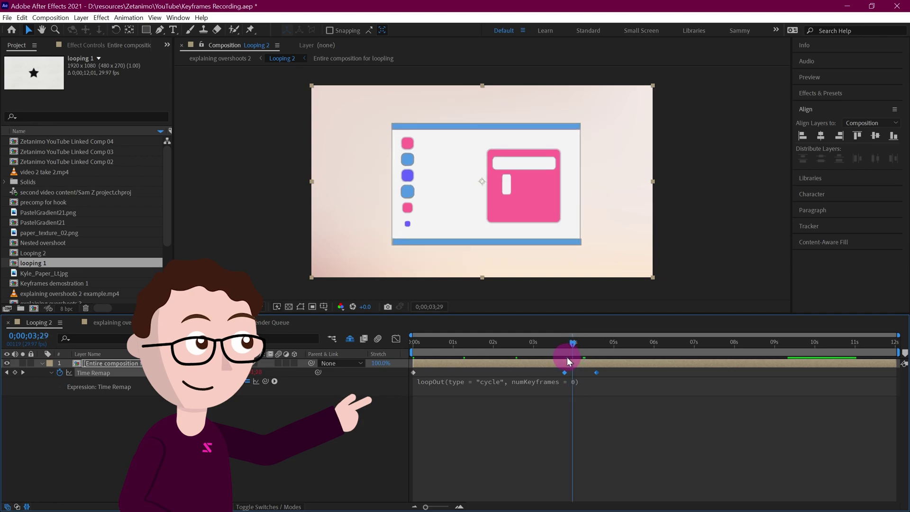
{"action": "key", "text": "Home"}
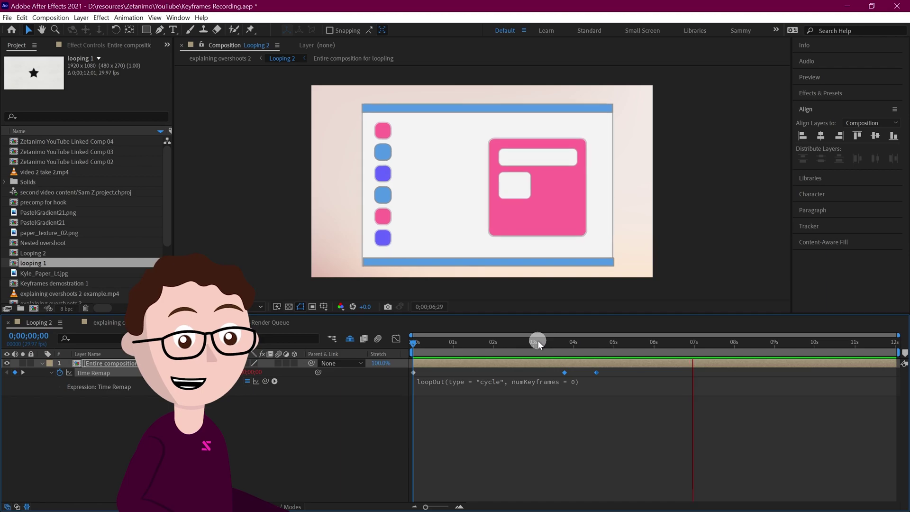
Move the middle Time Remap keyframe to about 0.7 seconds and preview the retimed loop
{"action": "left_click", "coordinate": [490, 346]}
{"action": "left_click_drag", "start_coordinate": [564, 372], "coordinate": [490, 374]}
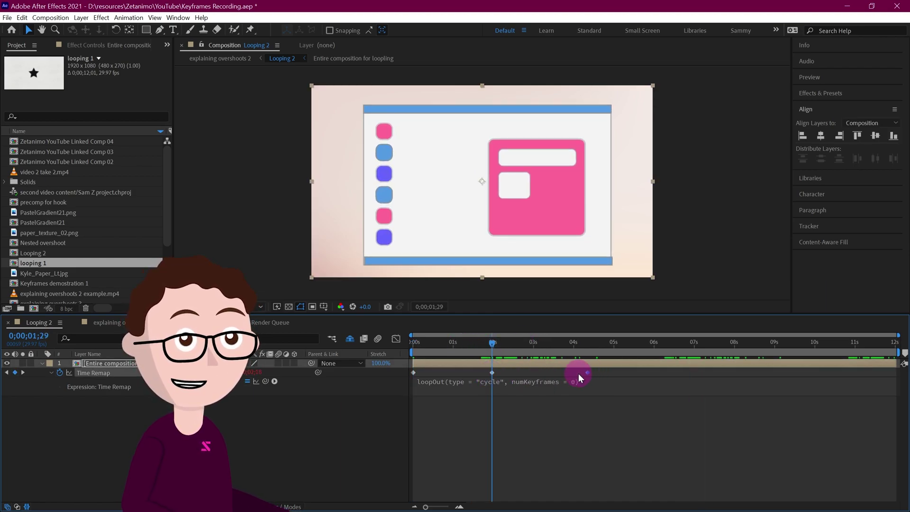
{"action": "left_click_drag", "start_coordinate": [578, 373], "coordinate": [574, 373]}
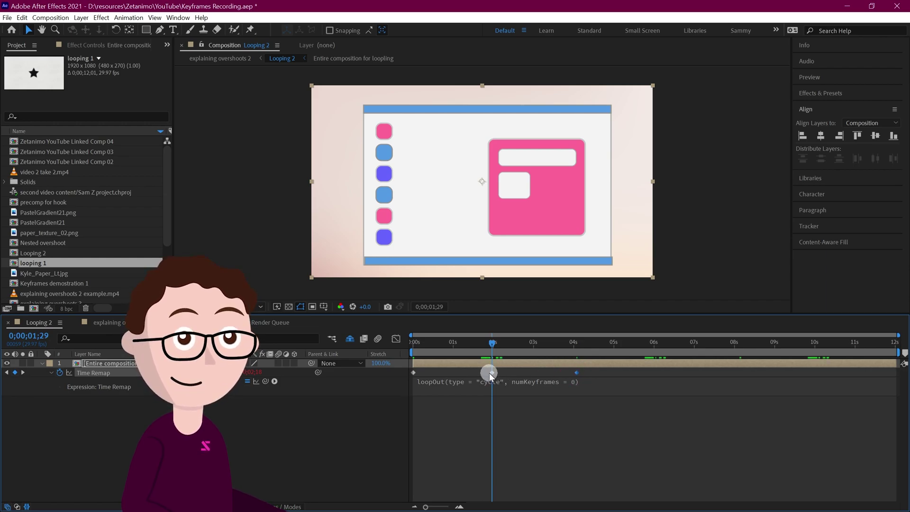
{"action": "left_click_drag", "start_coordinate": [489, 372], "coordinate": [541, 351]}
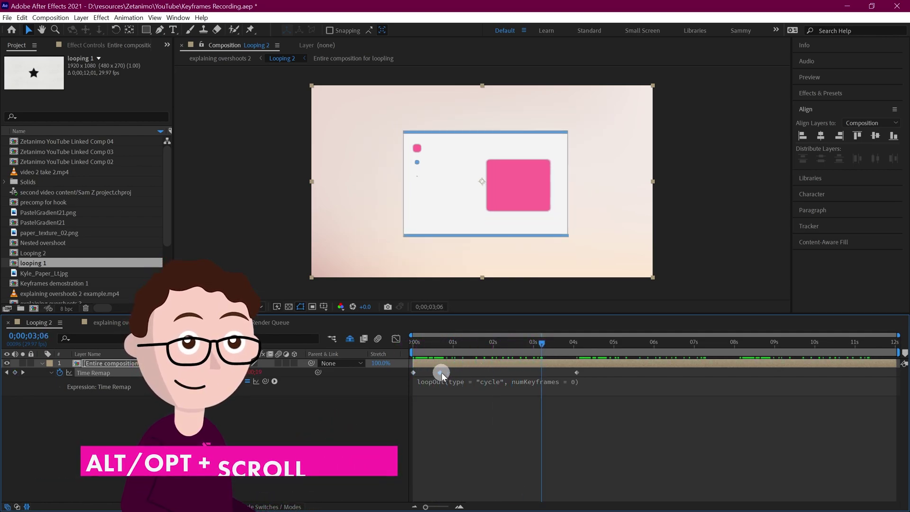
{"action": "left_click", "coordinate": [440, 373]}
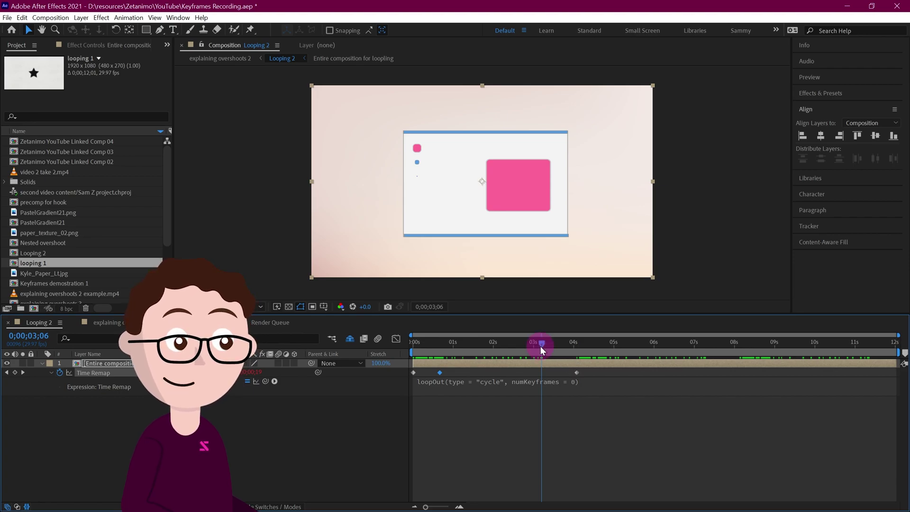
{"action": "left_click_drag", "start_coordinate": [541, 349], "coordinate": [314, 373]}
{"action": "key", "text": "space"}
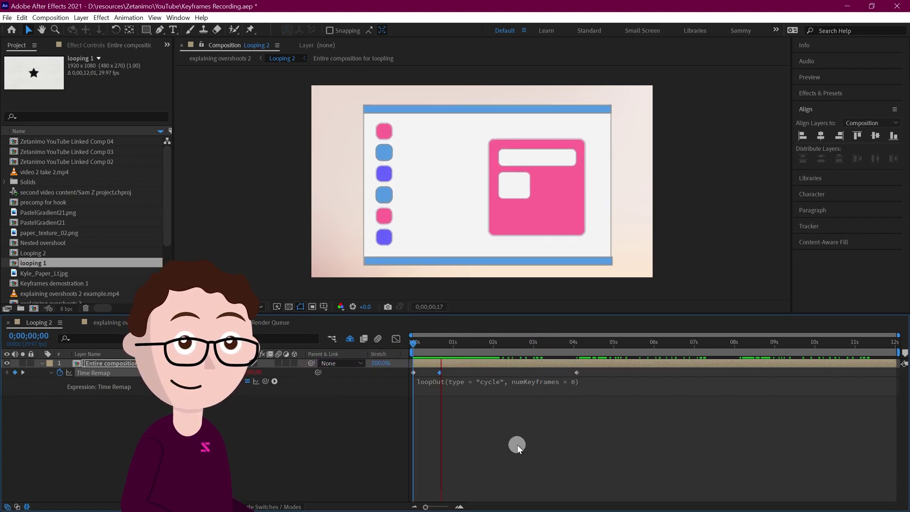